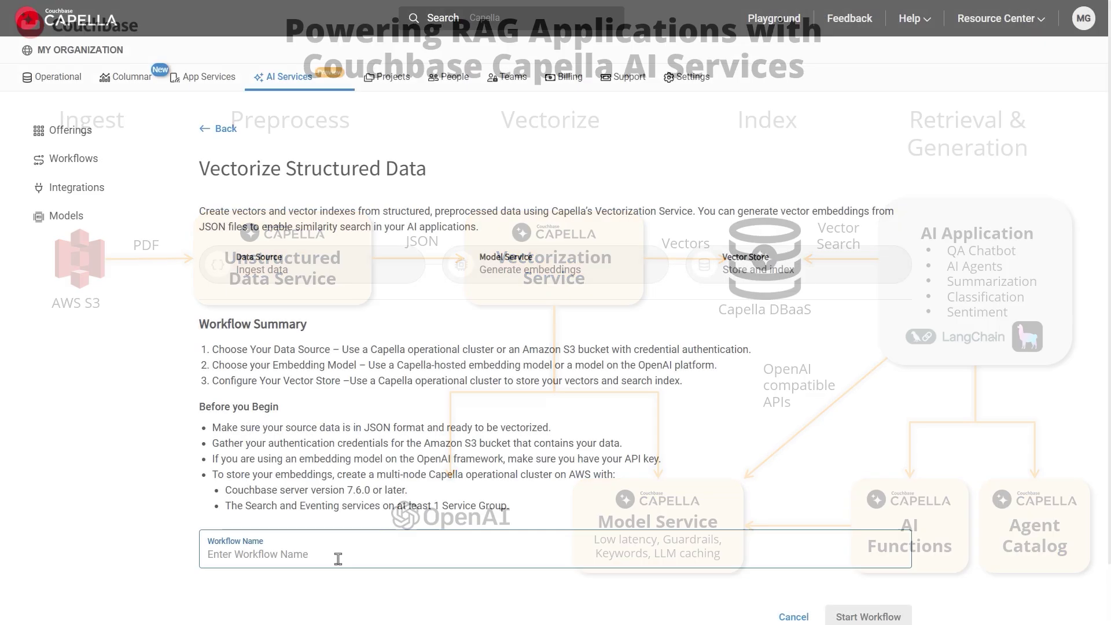
Step: Start the workflow with AITravelApp's travel-sample inventory hotel collection as the source
left_click(881, 555)
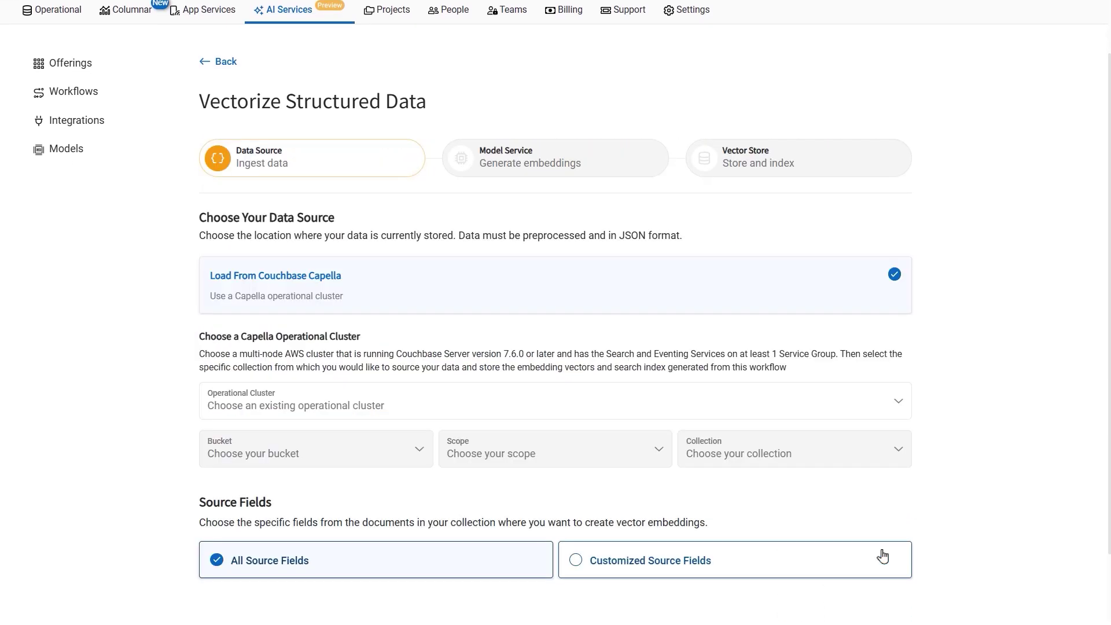
left_click(704, 405)
left_click(689, 434)
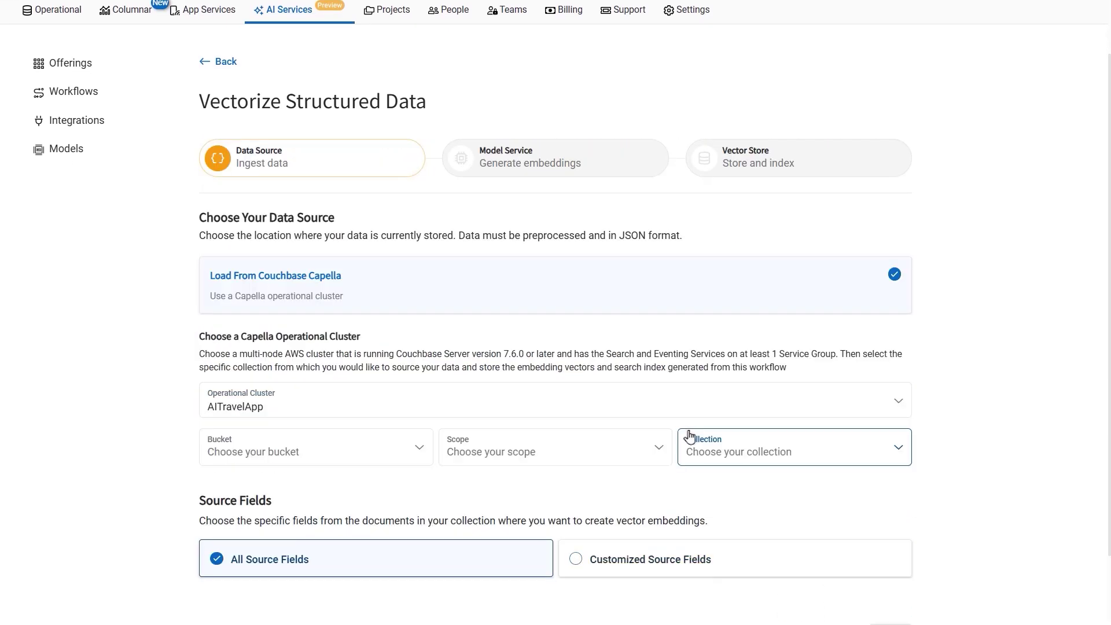
left_click(420, 451)
left_click(354, 523)
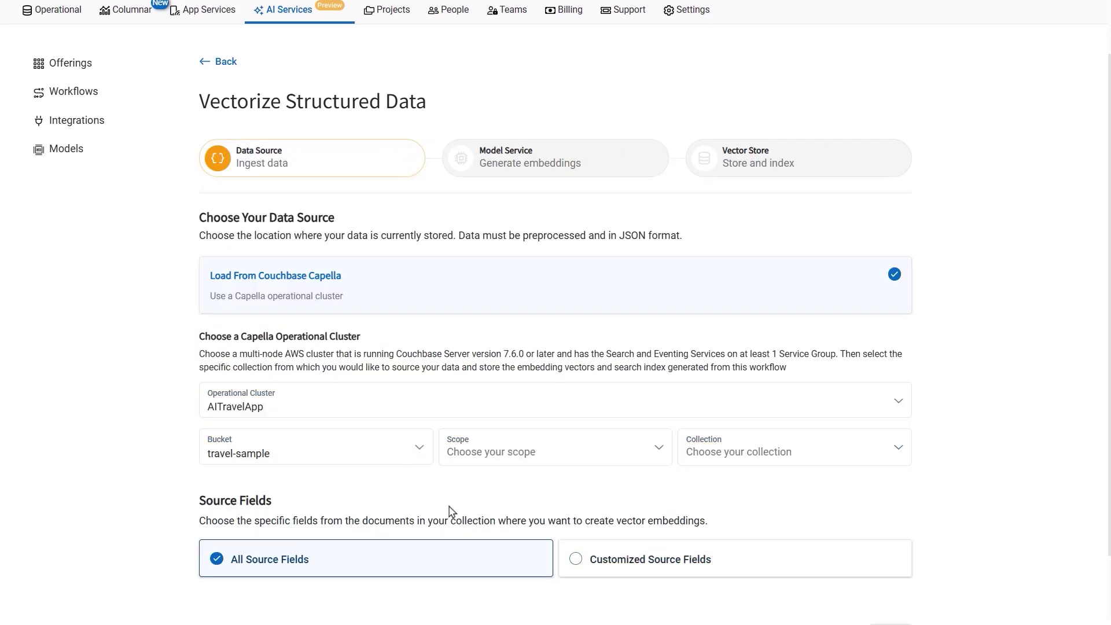
left_click(520, 450)
left_click(560, 227)
left_click(811, 449)
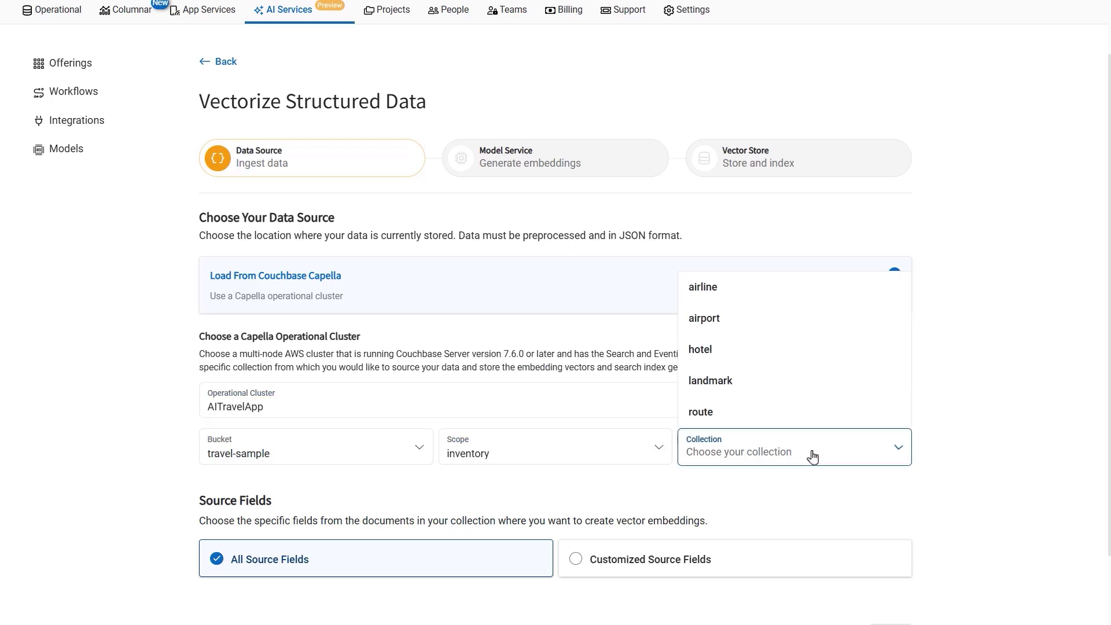
left_click(784, 351)
Step: Embed only the customized source fields title, address, city and reviews
left_click(602, 562)
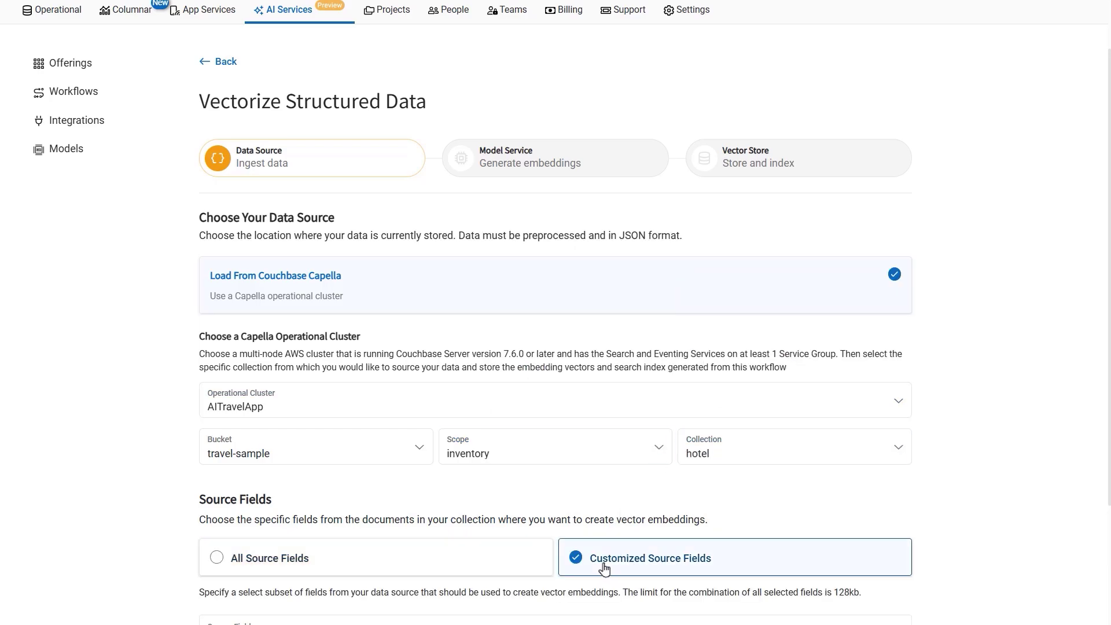
scroll(605, 570, "down", 3)
left_click(516, 476)
type("title address city reviews")
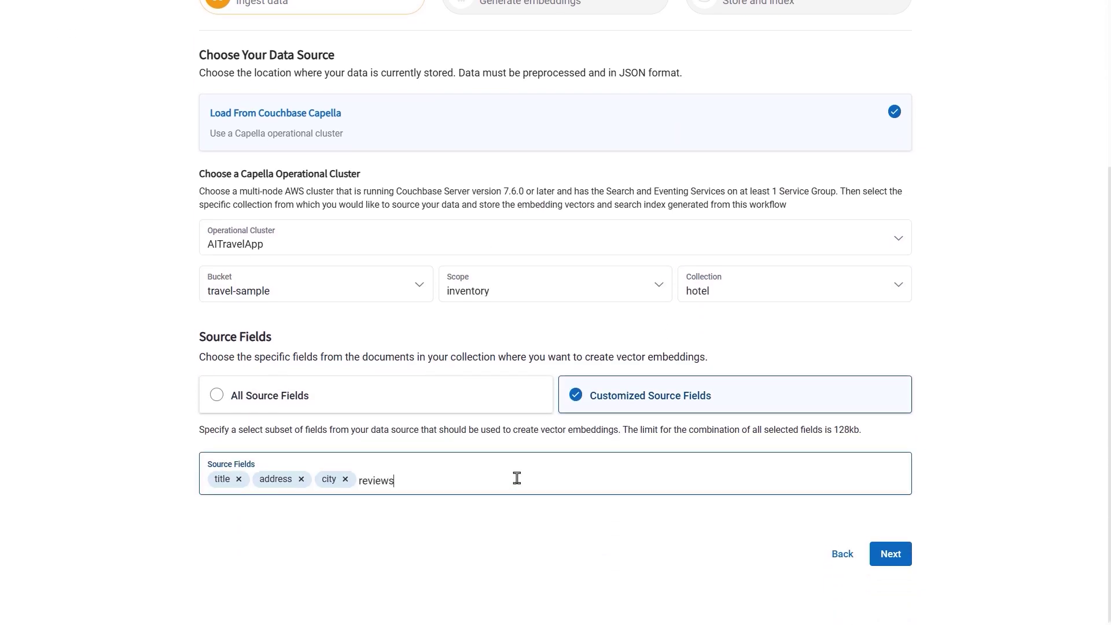
key("Return")
Step: Choose OpenAI's text-embedding-3-small as the embedding model
left_click(893, 555)
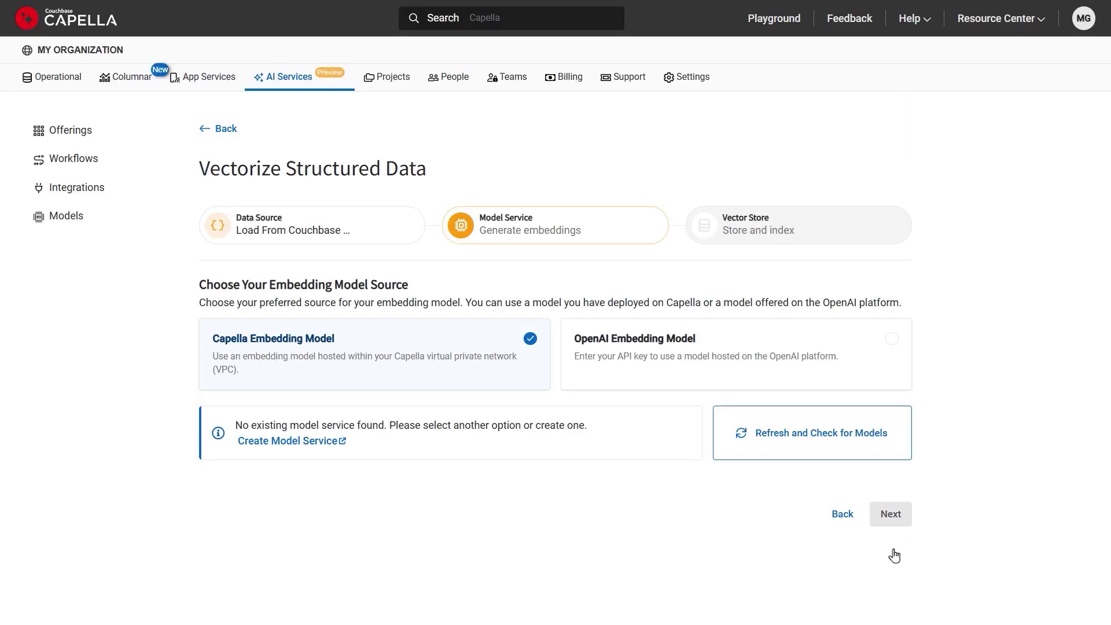
left_click(696, 368)
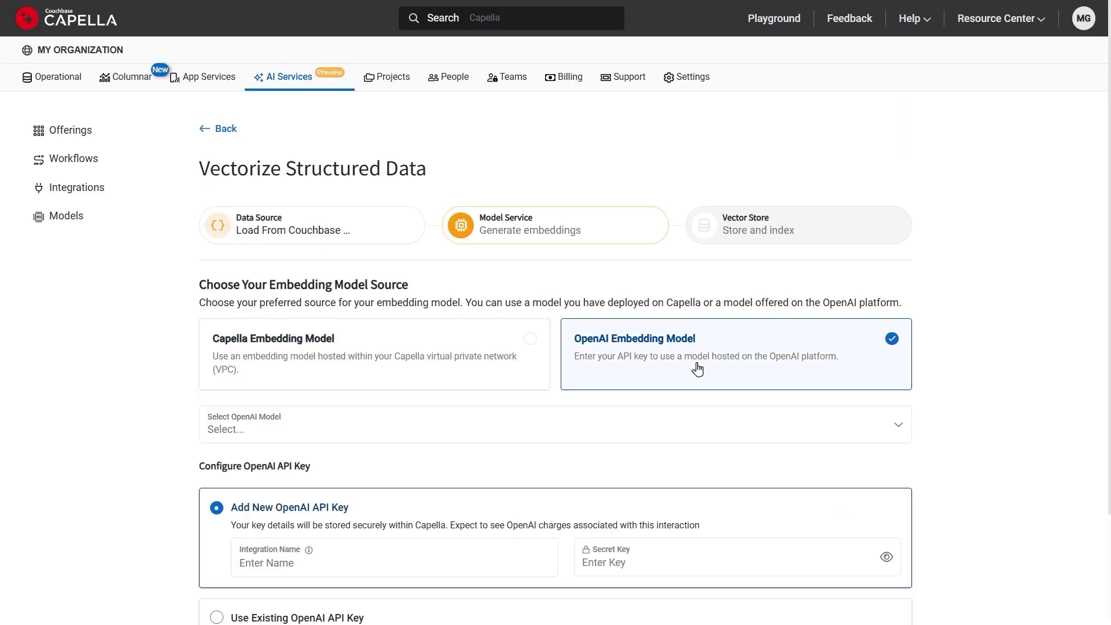
left_click(567, 434)
left_click(546, 460)
scroll(545, 463, "down", 1)
scroll(545, 462, "down", 1)
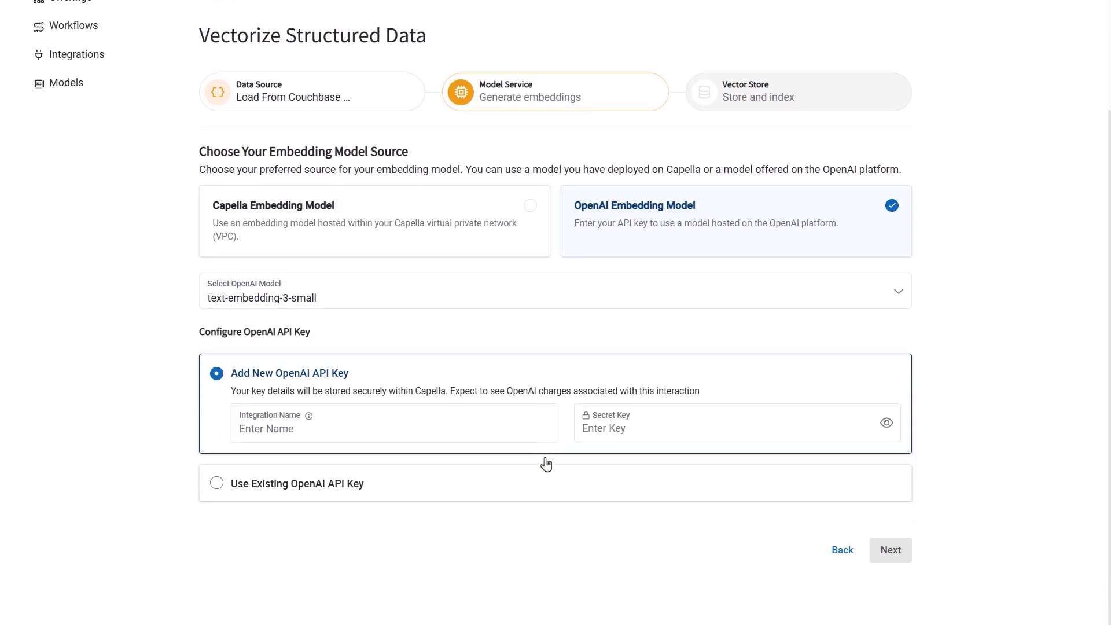
Step: Reuse the saved OpenAI API key integration and name the embedding field hotelvectors
left_click(500, 491)
left_click(530, 480)
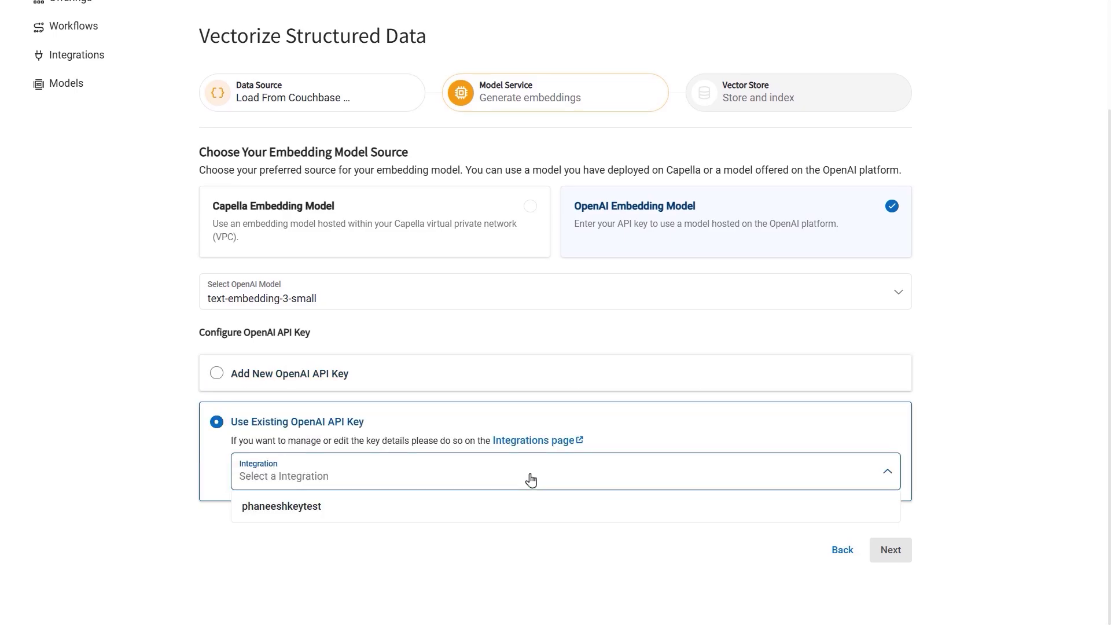
left_click(523, 508)
left_click(881, 556)
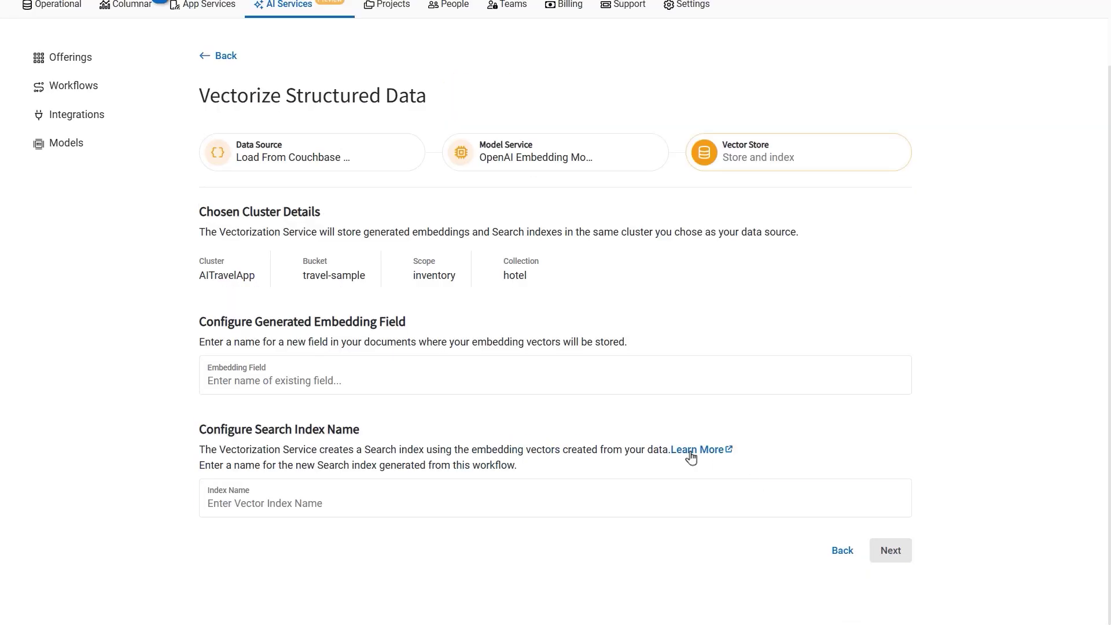
left_click(529, 385)
type("hotelvectors")
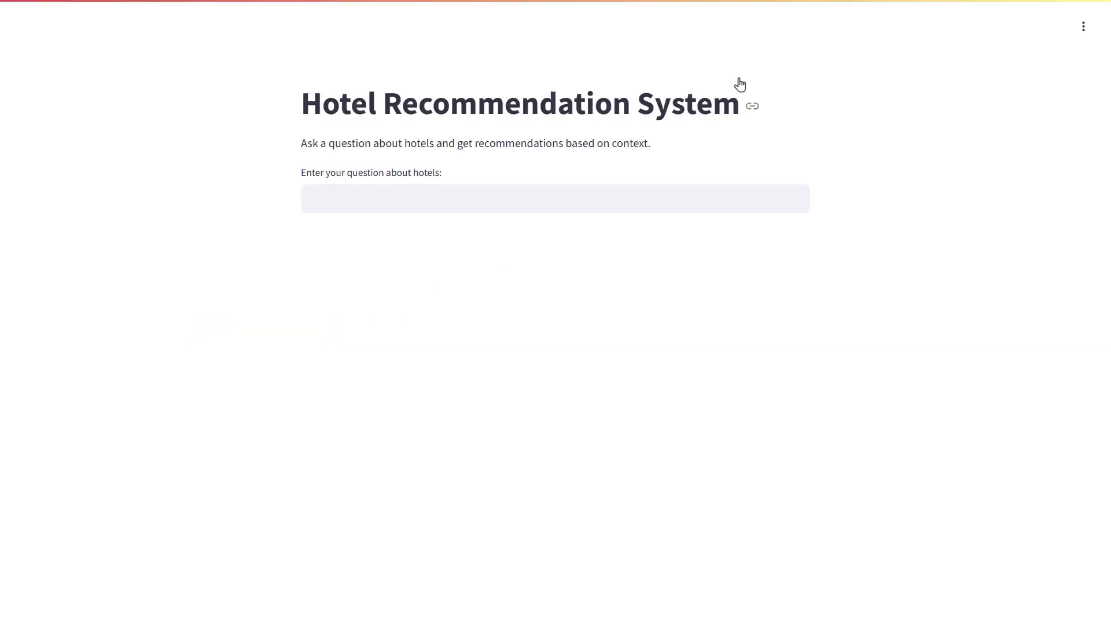
left_click(575, 197)
type("list some hotels near Medway with good reviews")
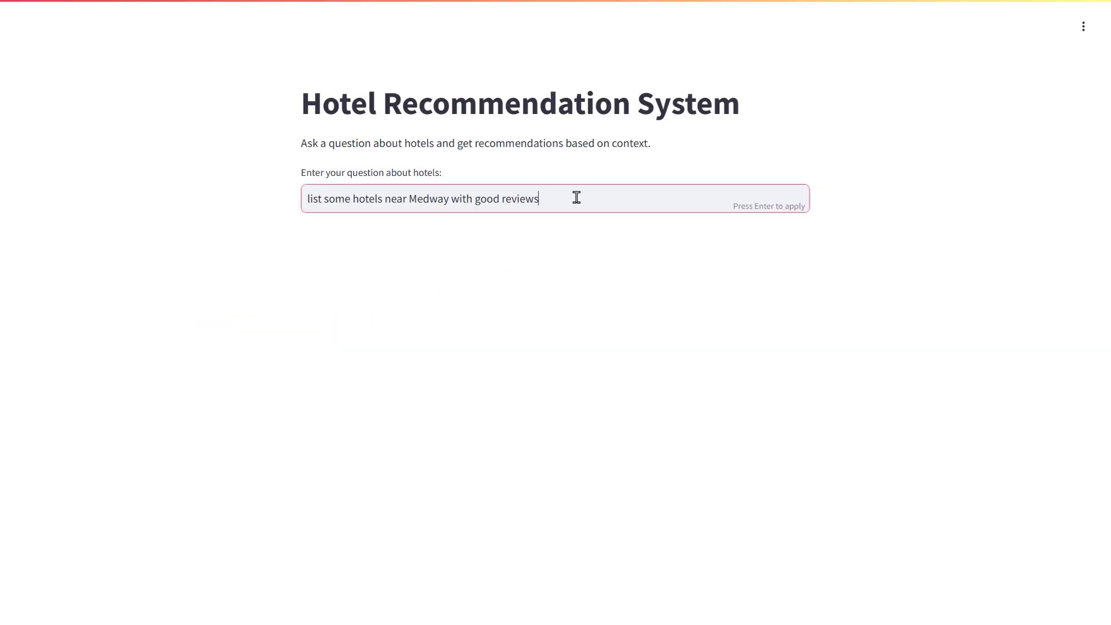
Step: Submit the question 'list some hotels near Medway with good reviews'
key("Return")
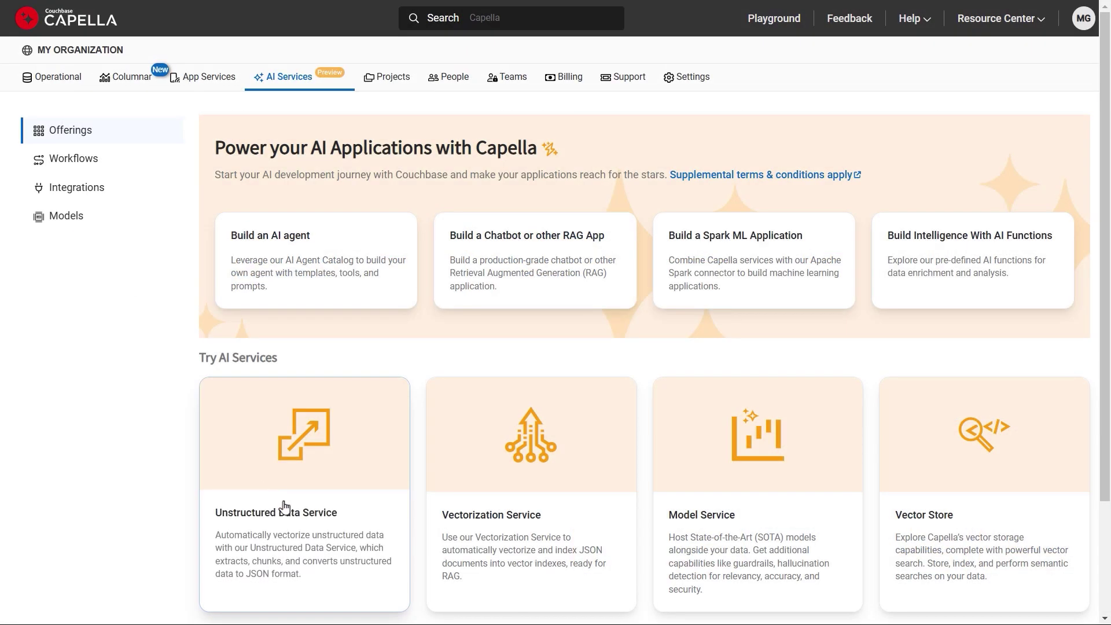
Step: Create an Unstructured Data Service workflow named travelpdfdata
left_click(309, 527)
left_click(299, 568)
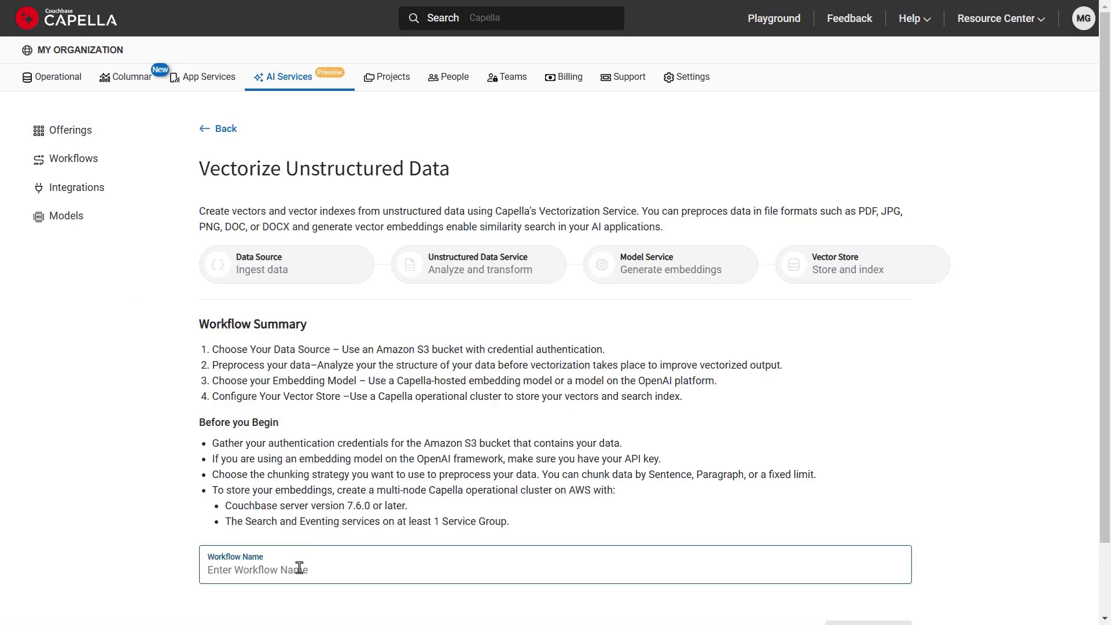
type("travelpdfdata")
scroll(307, 572, "down", 2)
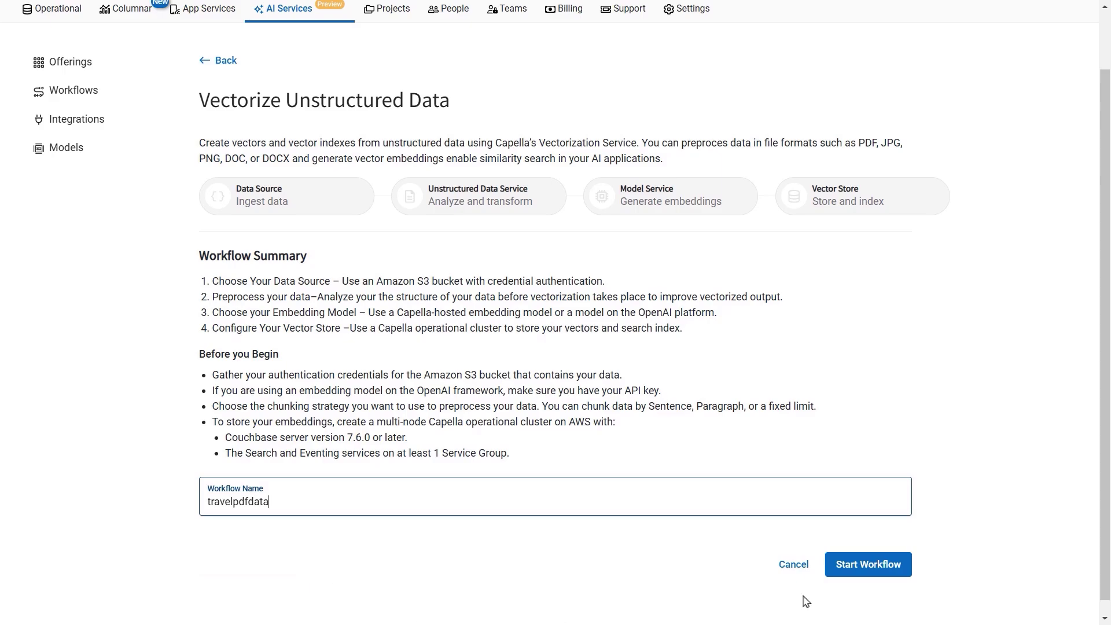
left_click(855, 566)
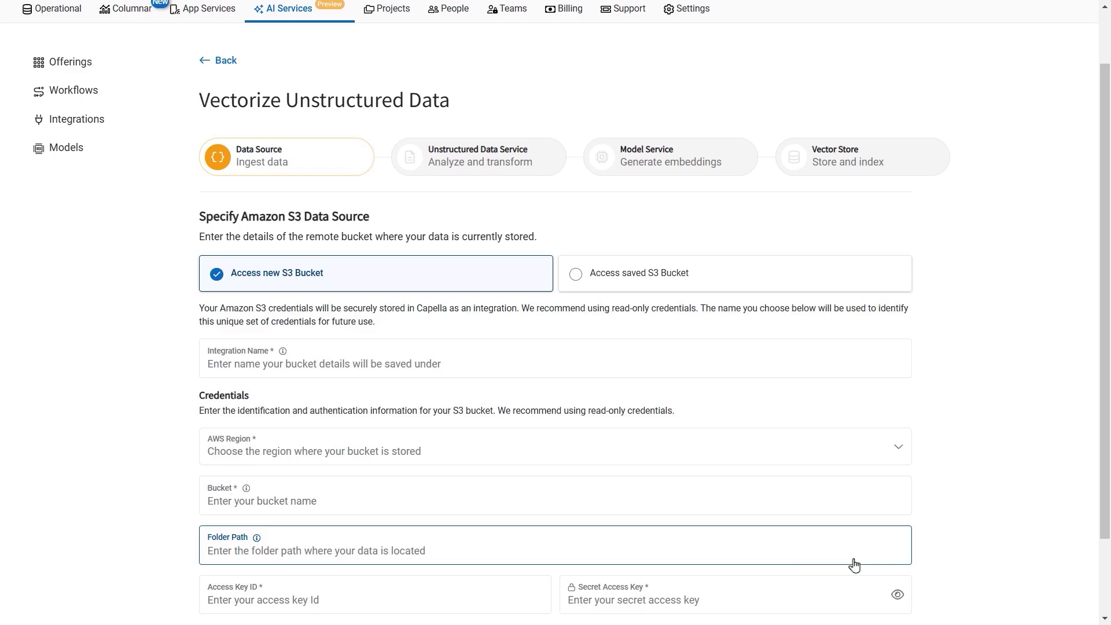
Step: Source the workflow from the saved S3 bucket travel-pdfs
left_click(660, 287)
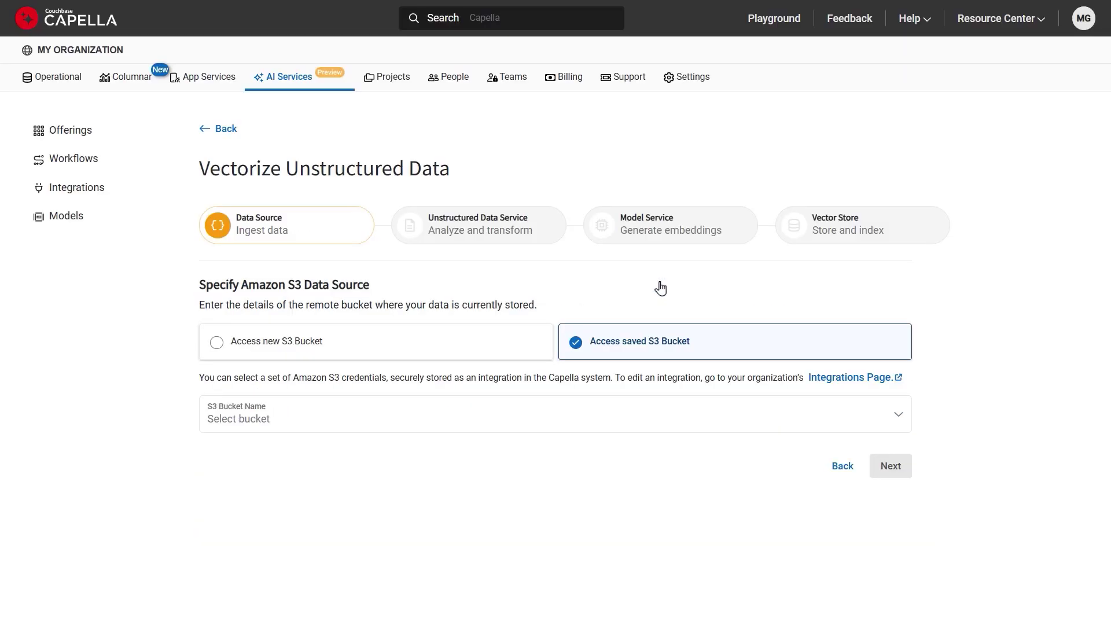
left_click(406, 430)
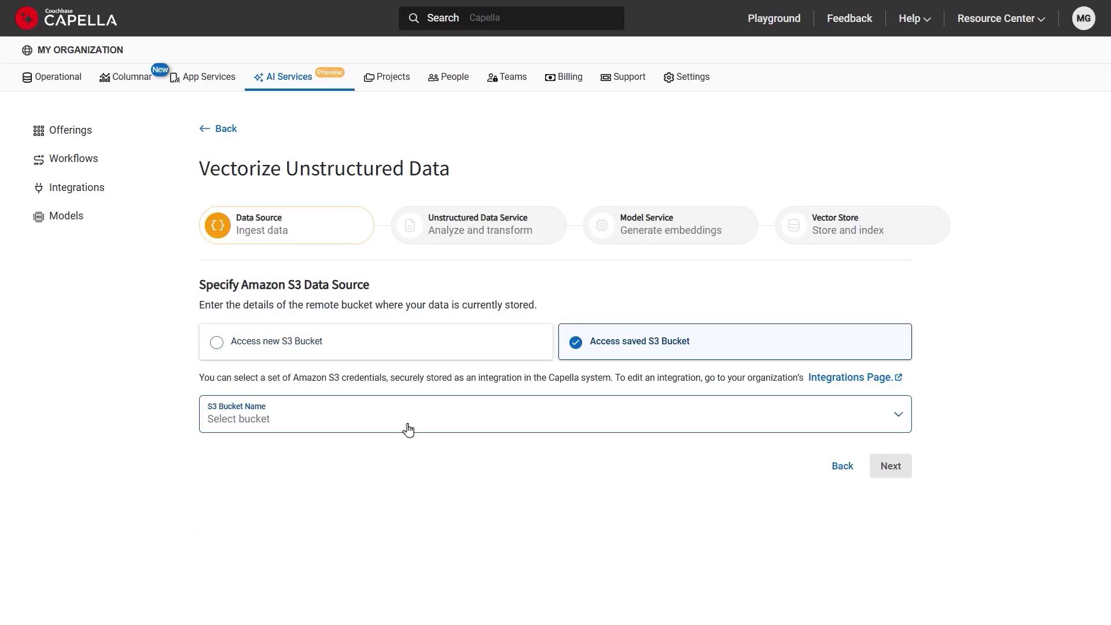
left_click(387, 455)
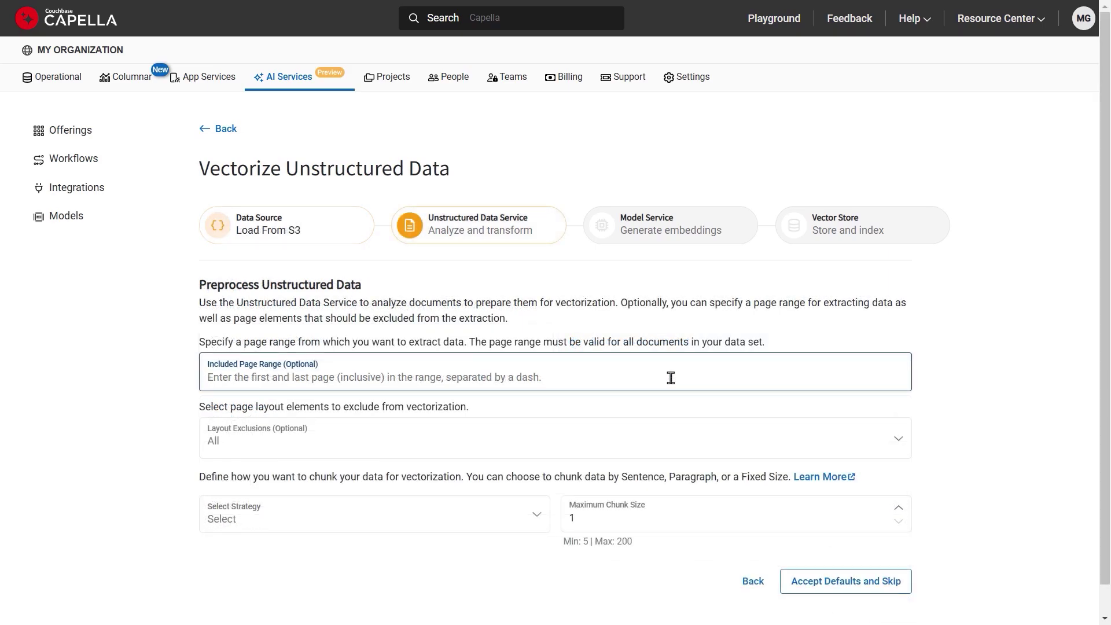
type("1")
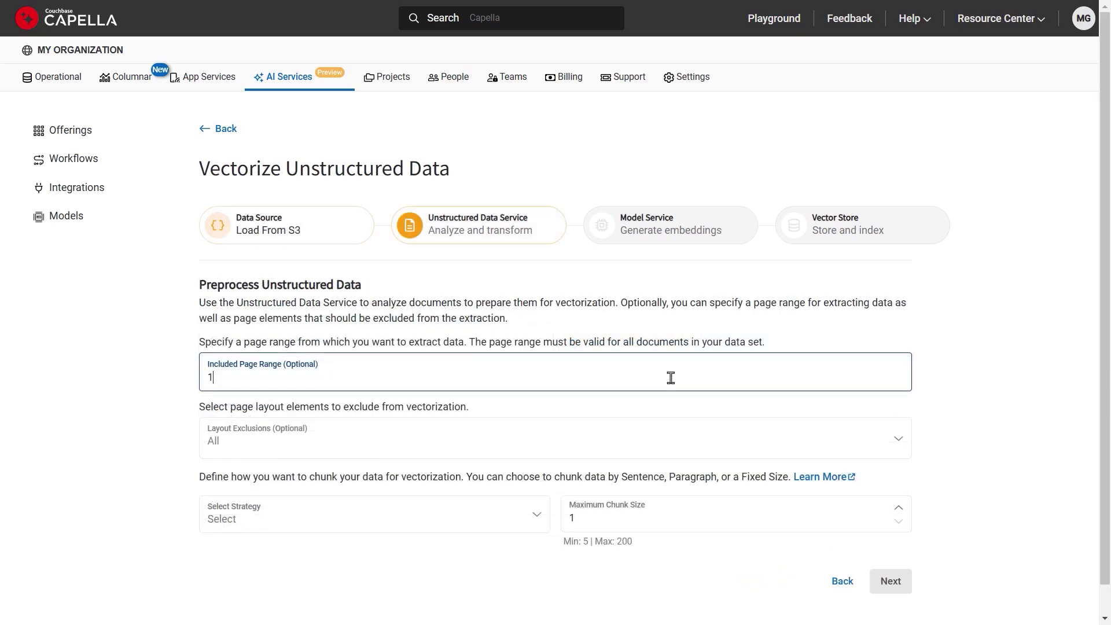
type("-2")
Step: Exclude footers from extraction and chunk documents with SENTENCE_SPLITTER
left_click(332, 445)
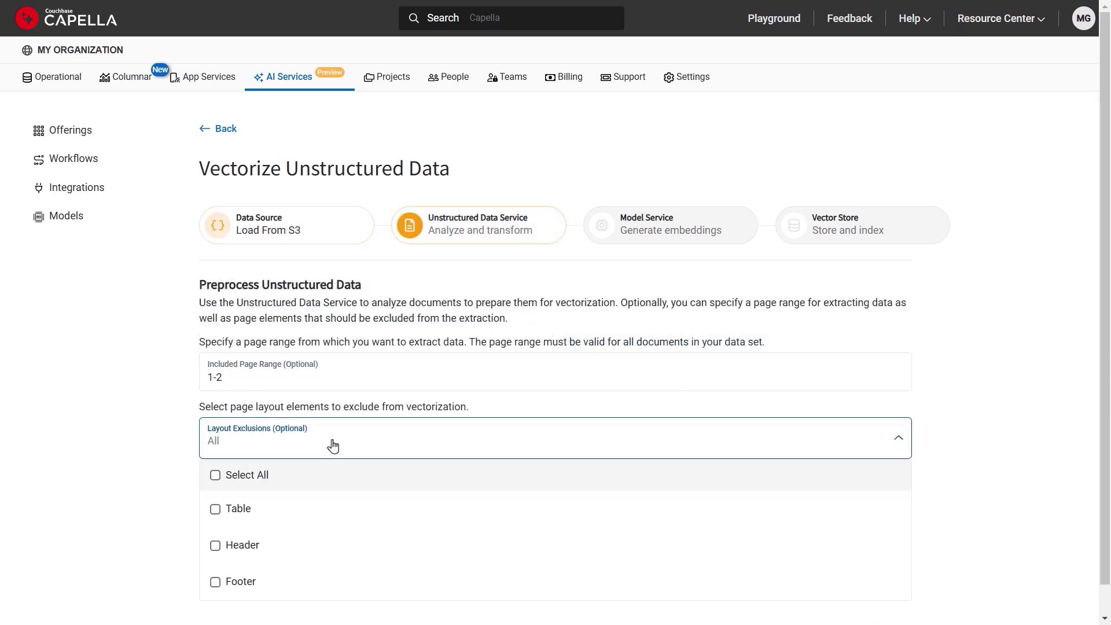
left_click(216, 582)
left_click(182, 576)
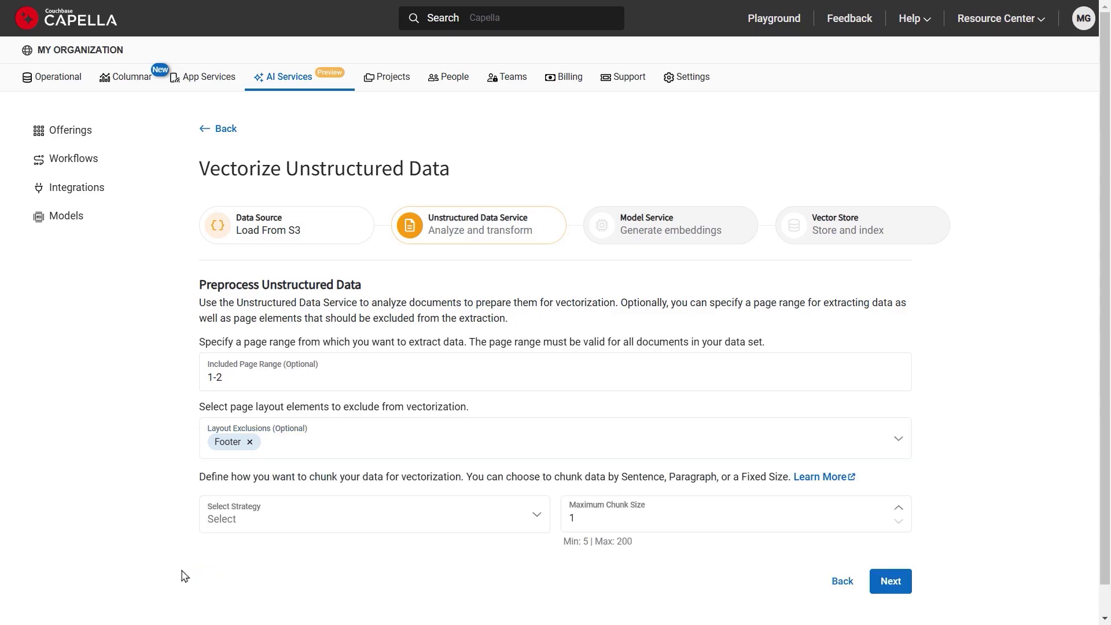
left_click(442, 523)
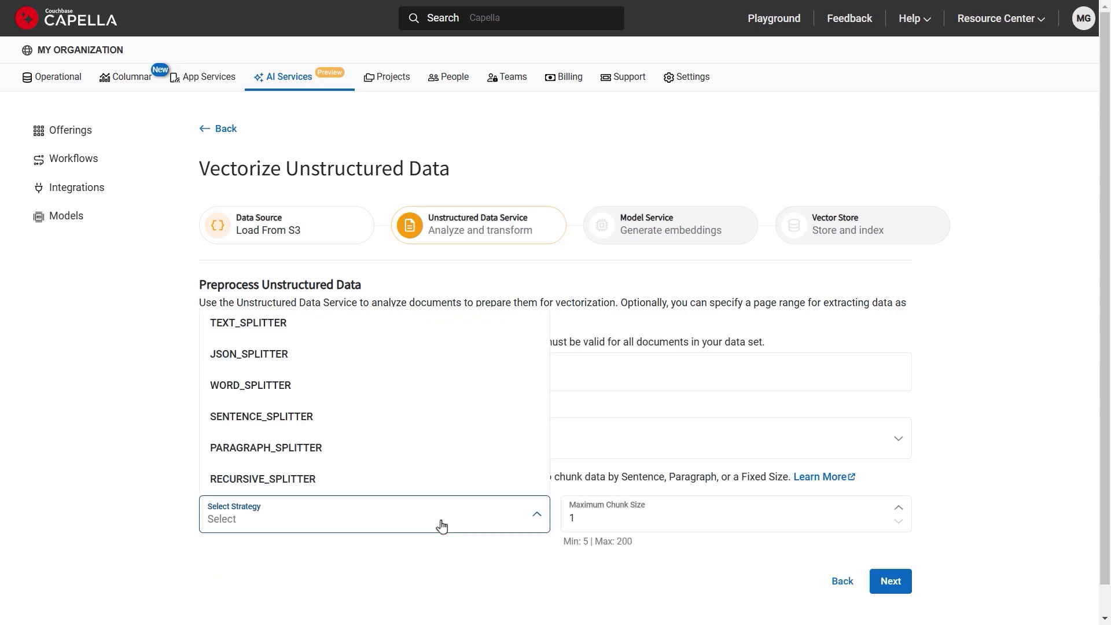
left_click(434, 416)
Step: Embed with OpenAI text-embedding-3-small using the existing saved API key
left_click(731, 352)
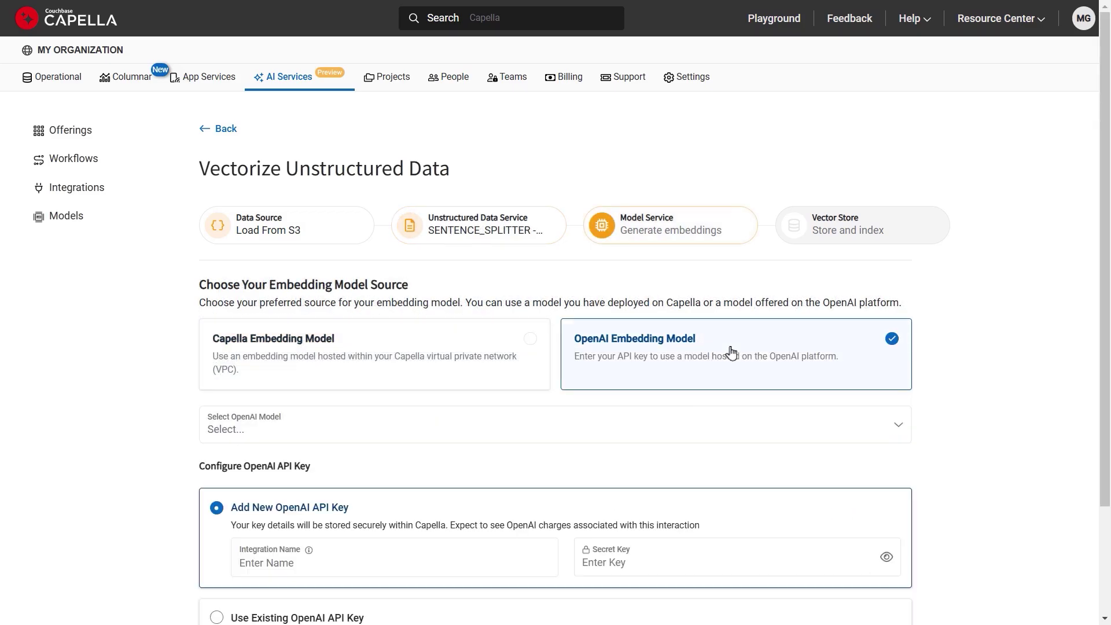
left_click(625, 431)
left_click(533, 462)
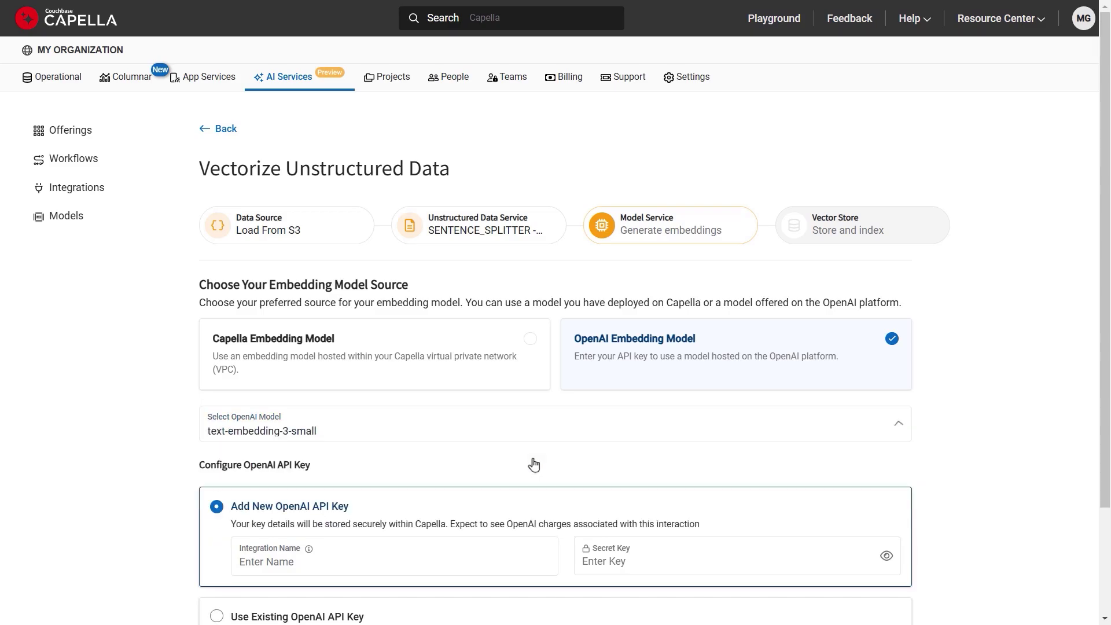
scroll(533, 463, "down", 3)
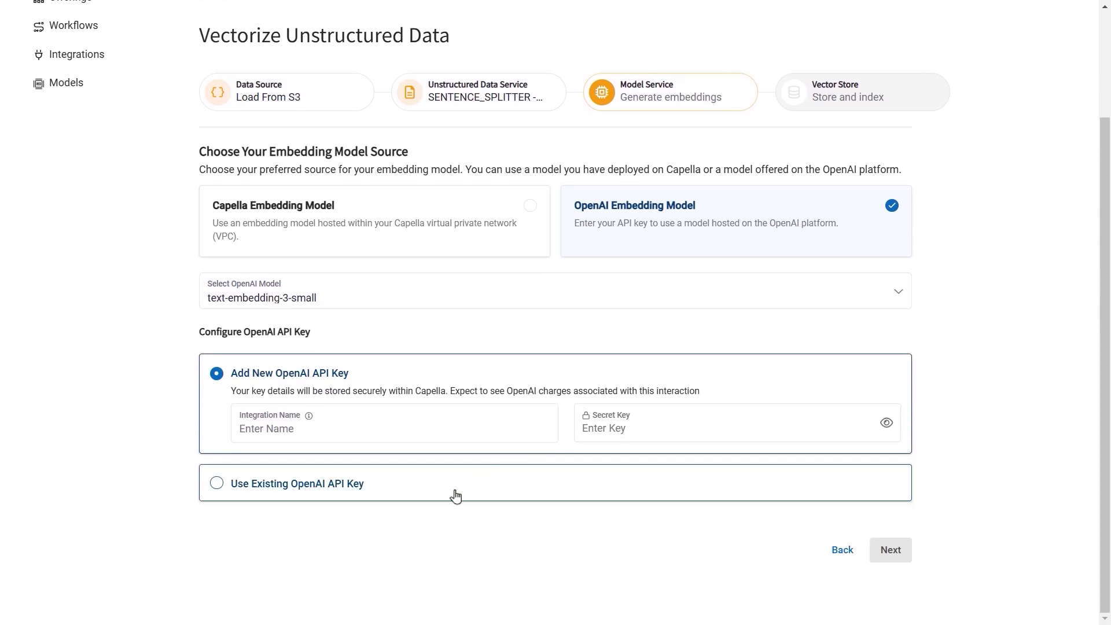
left_click(454, 494)
left_click(437, 507)
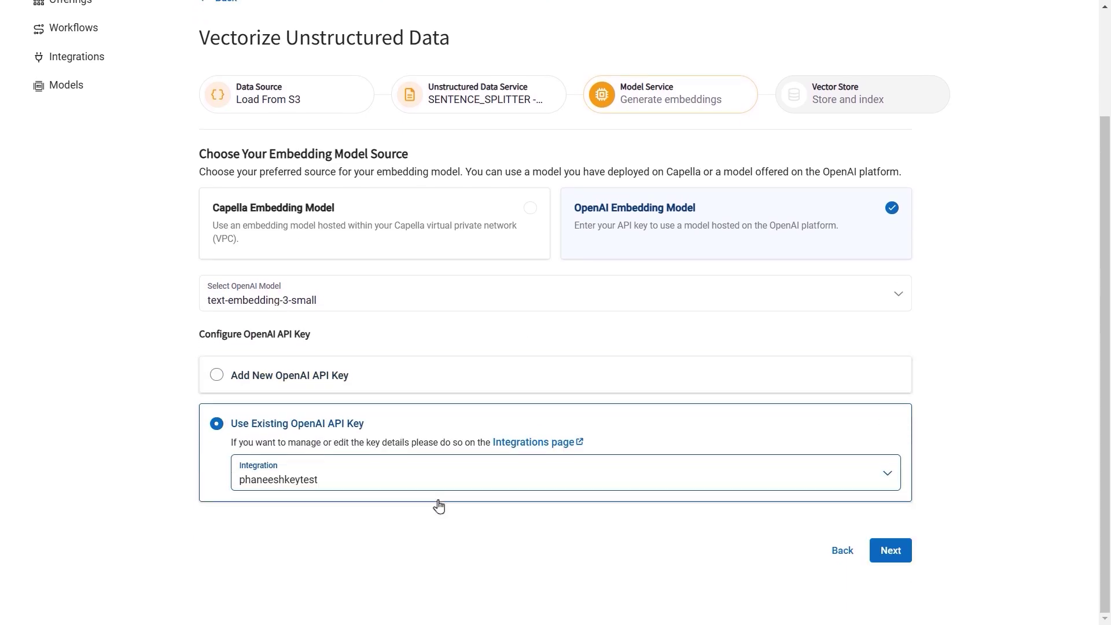
left_click(895, 553)
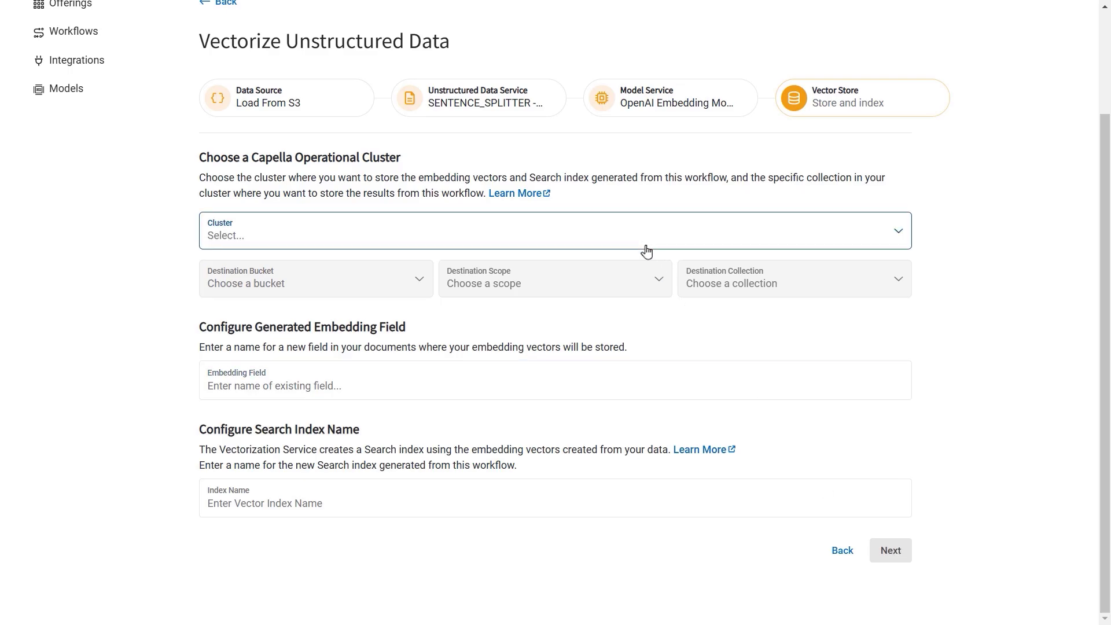
Step: Store vectors in AITravelApp's pdftravelguides bucket, _default scope and _default collection
left_click(645, 247)
left_click(622, 269)
left_click(417, 285)
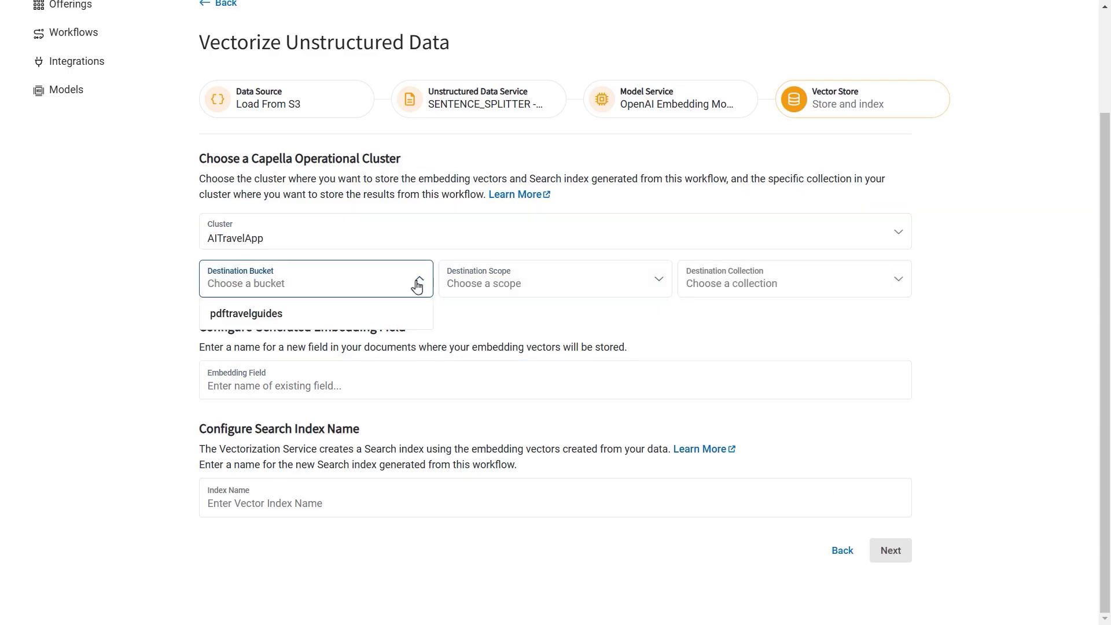
left_click(390, 317)
left_click(535, 290)
left_click(539, 317)
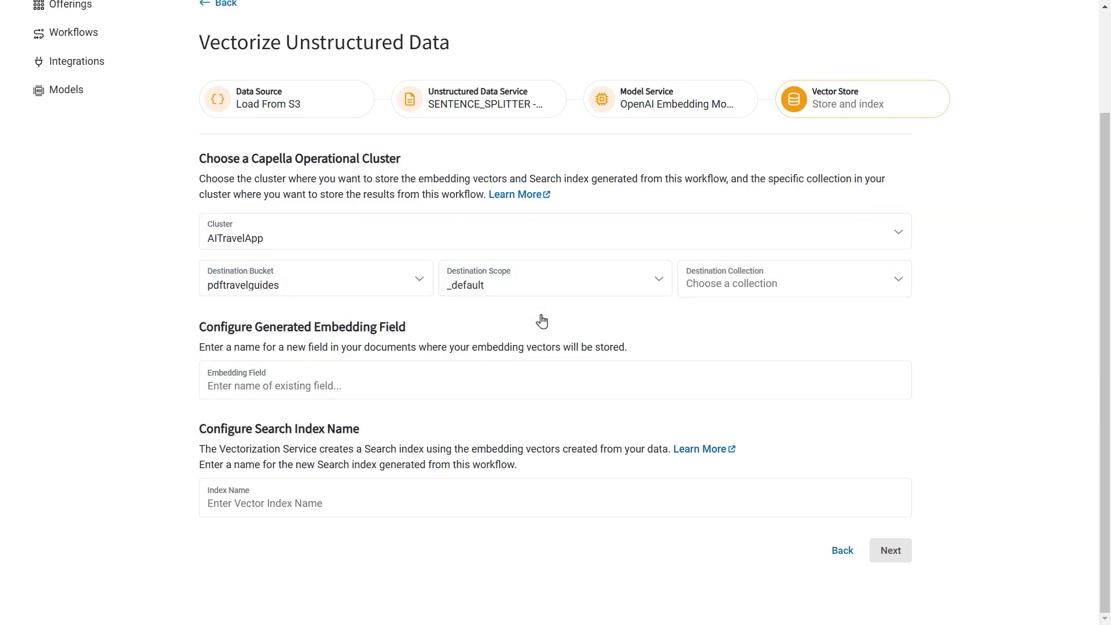
left_click(737, 287)
left_click(737, 321)
Step: Name the field travelguidevectors and index travelguidevectorindex, then build the workflow
left_click(446, 391)
type("travelguidevectors")
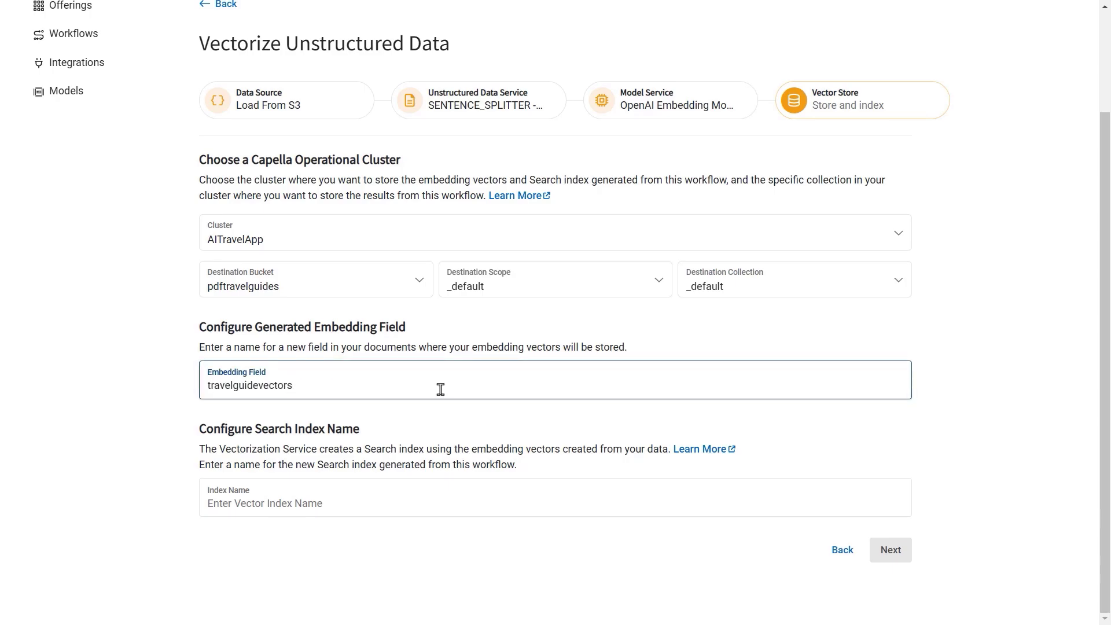
left_click(344, 502)
type("travelguidevectorindex")
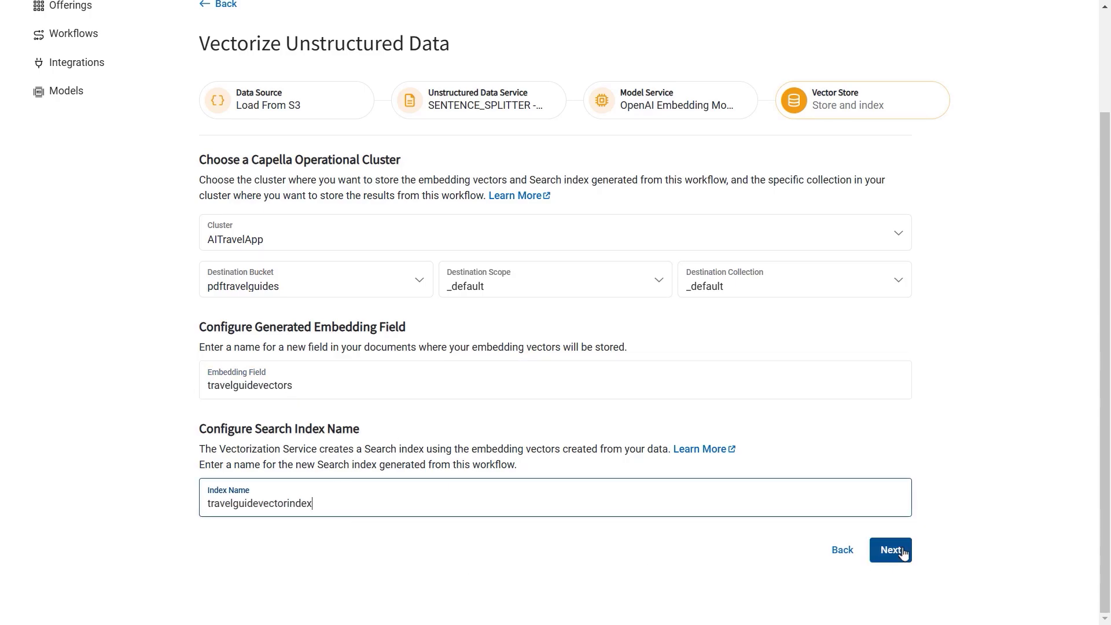
left_click(903, 552)
left_click(872, 554)
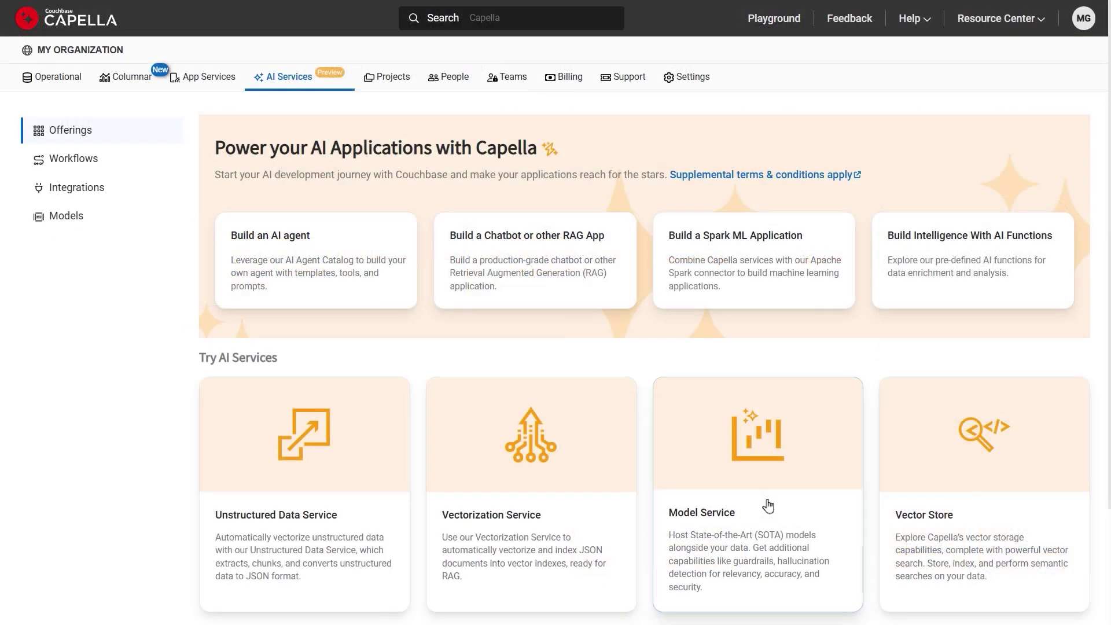
Step: Create a new hosted model on AITravelApp named meta-llama/Llama-3.1-8B-Instruct
left_click(769, 507)
left_click(647, 257)
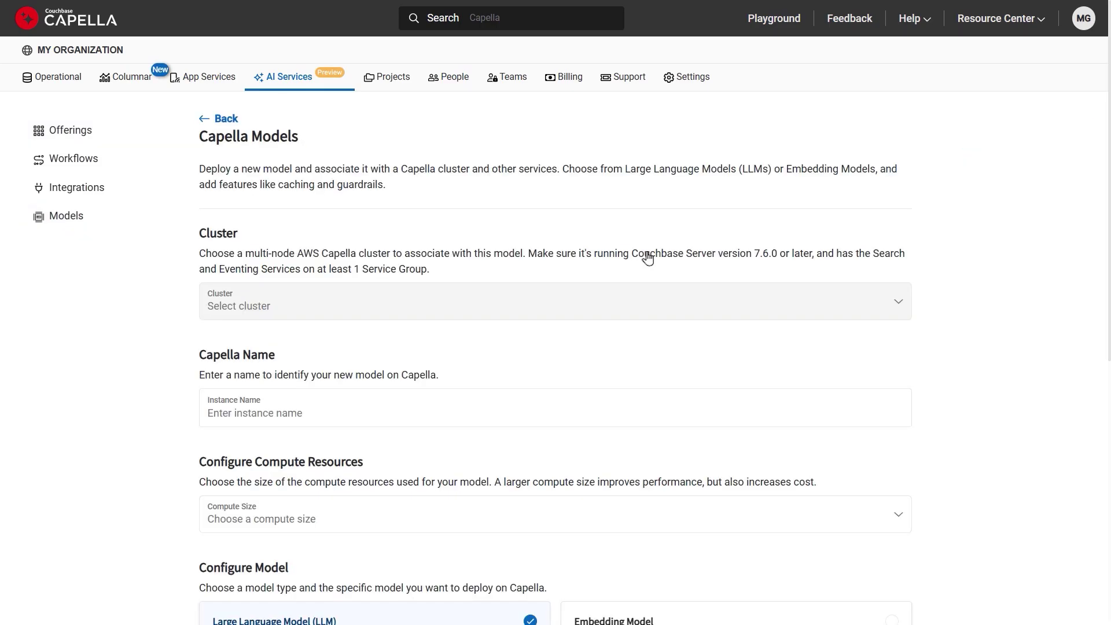
left_click(523, 307)
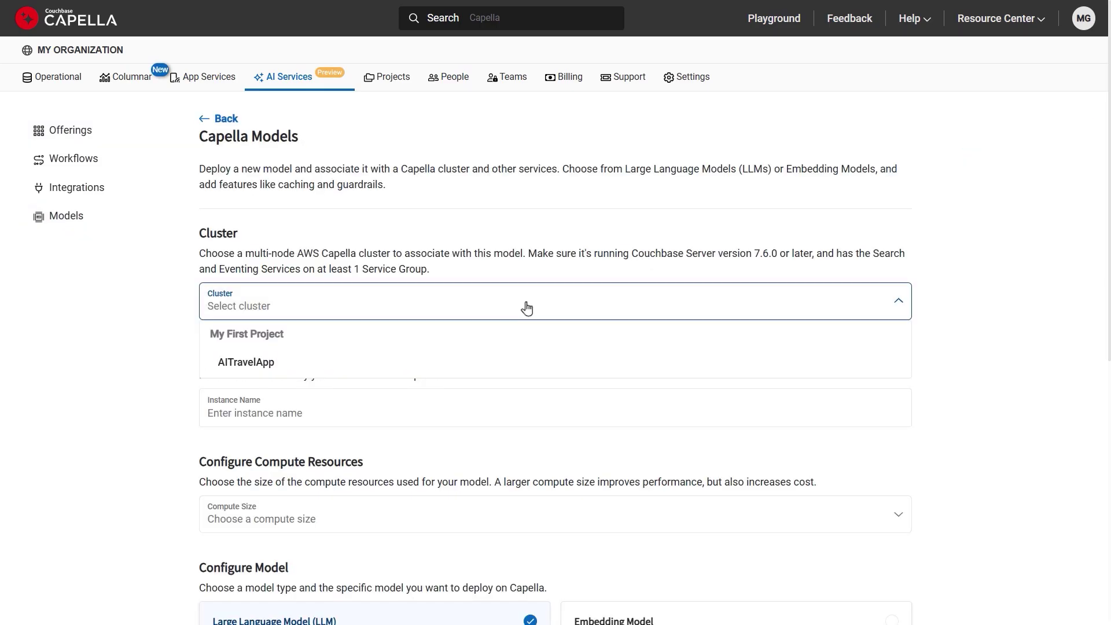
left_click(459, 365)
left_click(358, 415)
type("intfloat/e5-mistral-7b-instruct")
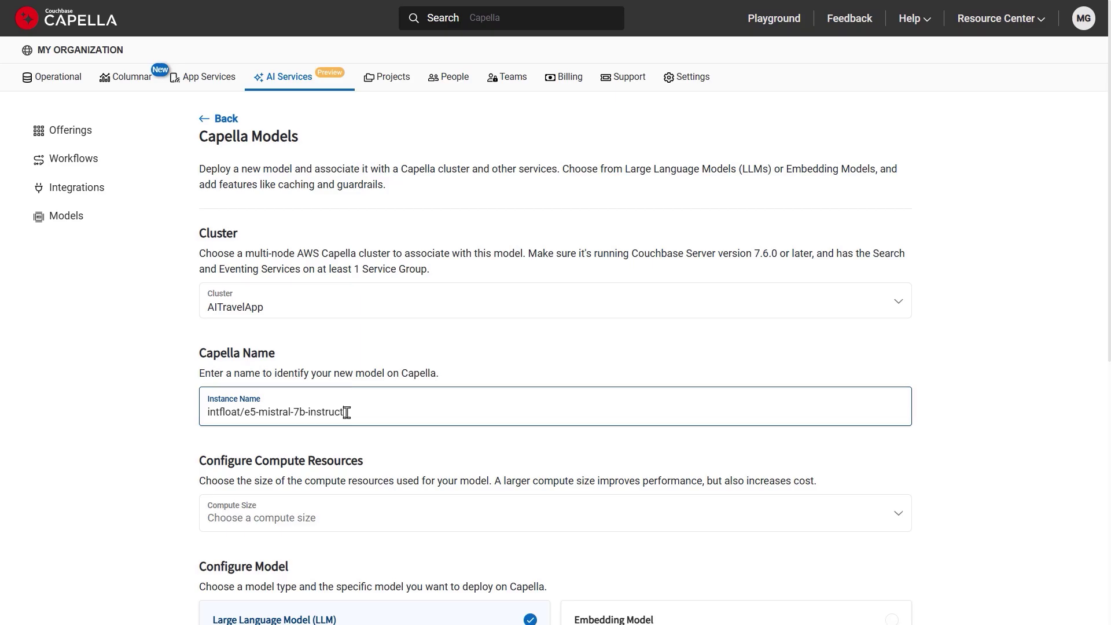
scroll(346, 412, "down", 2)
Step: Choose Small compute size and the meta-llama/Llama-3.1-8B-Instruct LLM
left_click(315, 334)
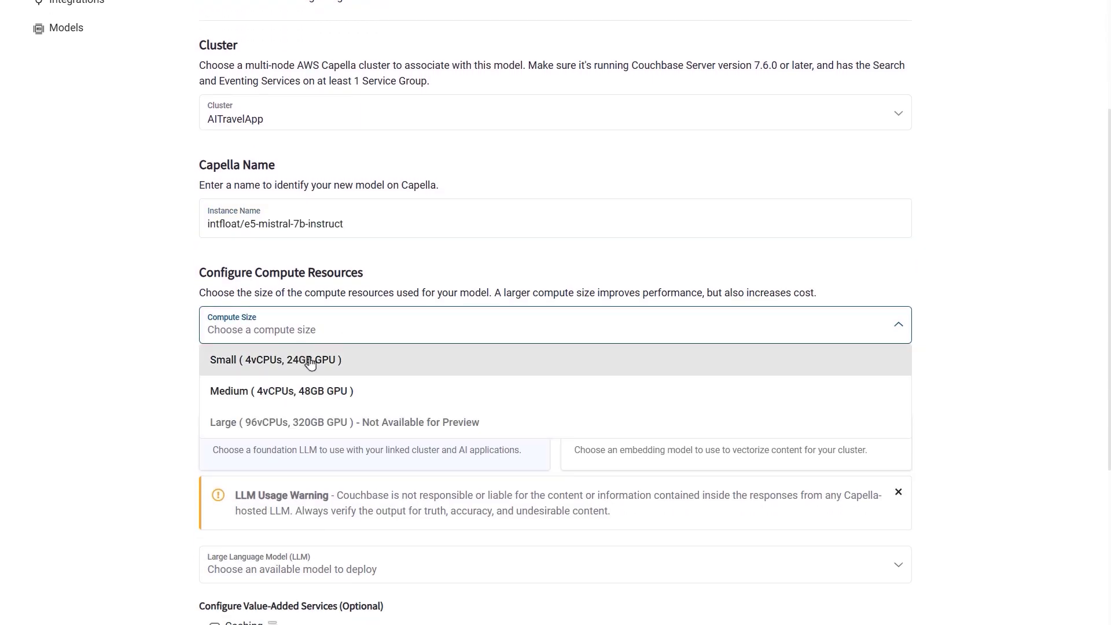
left_click(309, 363)
left_click(742, 432)
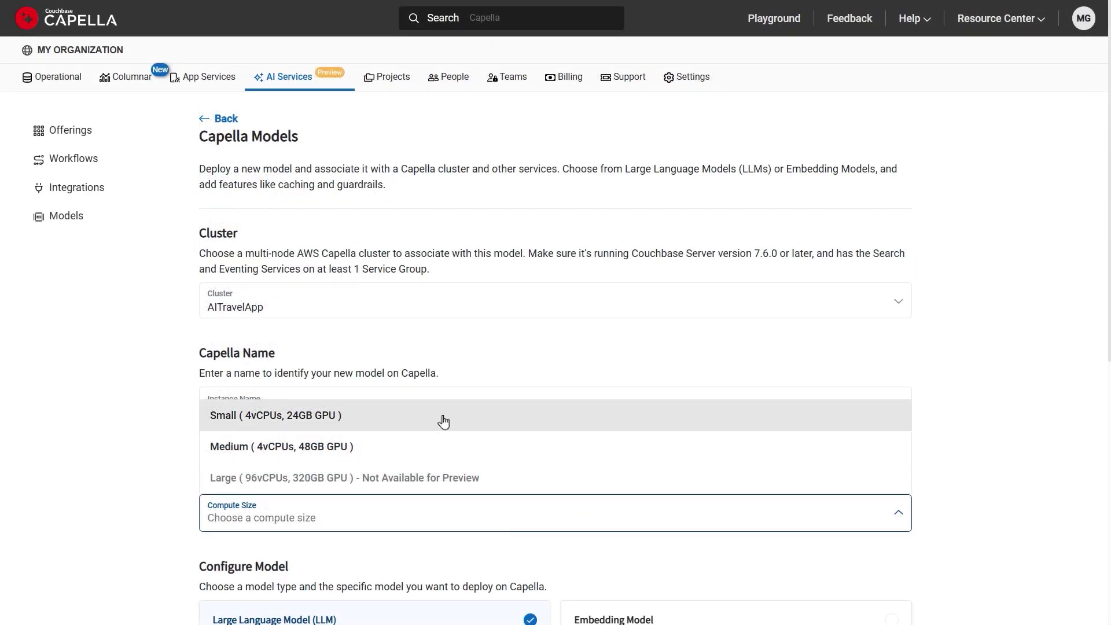
left_click(443, 421)
scroll(442, 414, "down", 4)
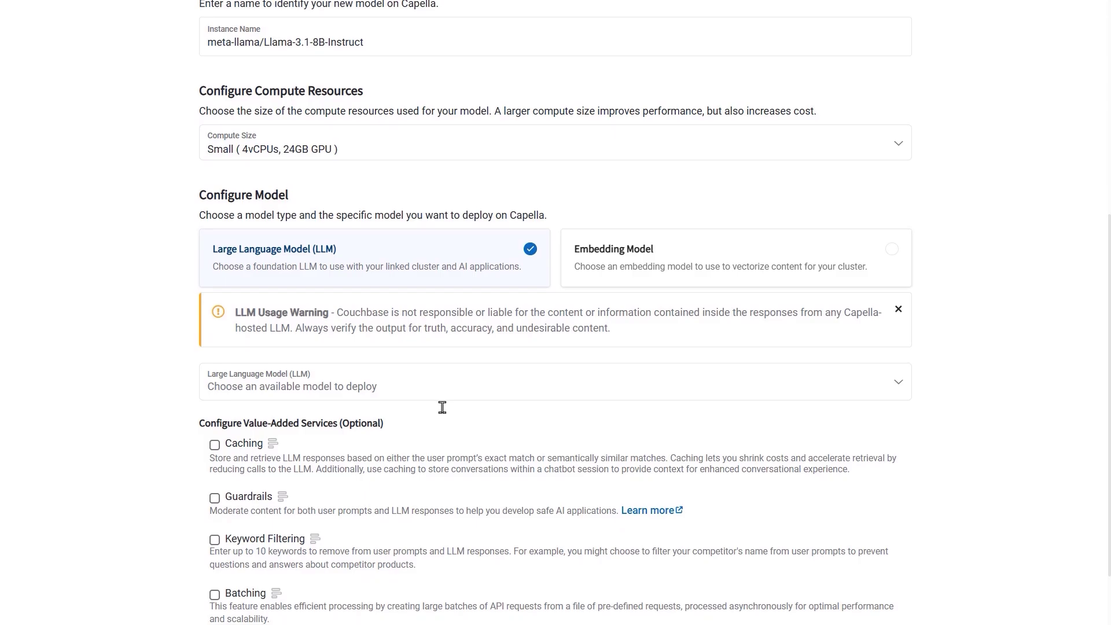
left_click(460, 382)
left_click(398, 424)
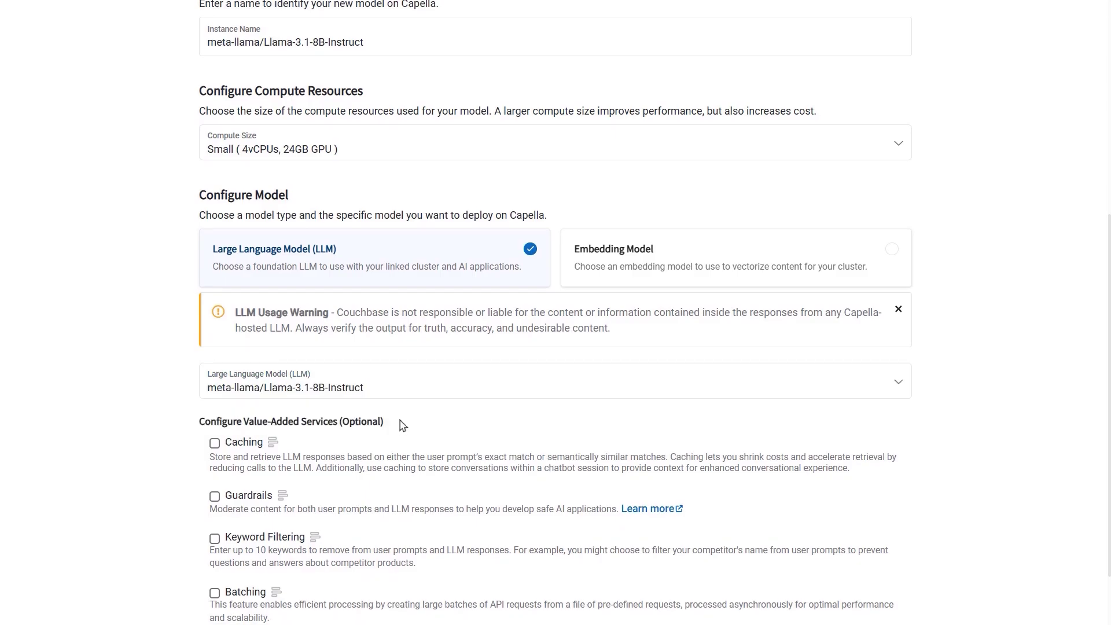
scroll(401, 425, "down", 1)
Step: Enable caching in the caching bucket's _default scope and collection, expiry 1000
left_click(215, 360)
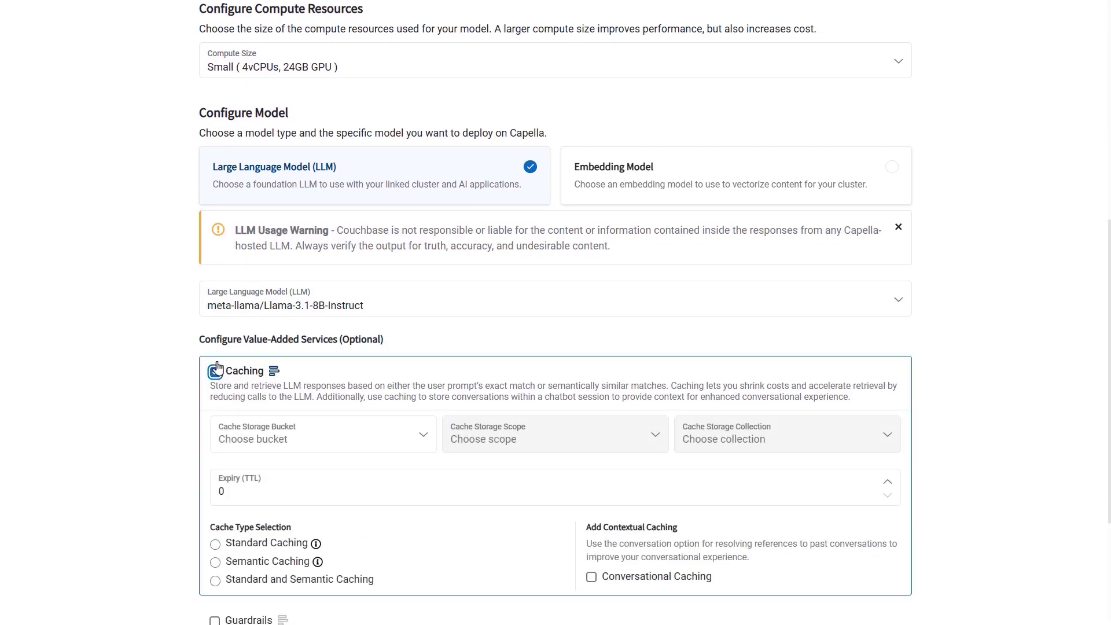
left_click(318, 446)
left_click(284, 507)
left_click(533, 445)
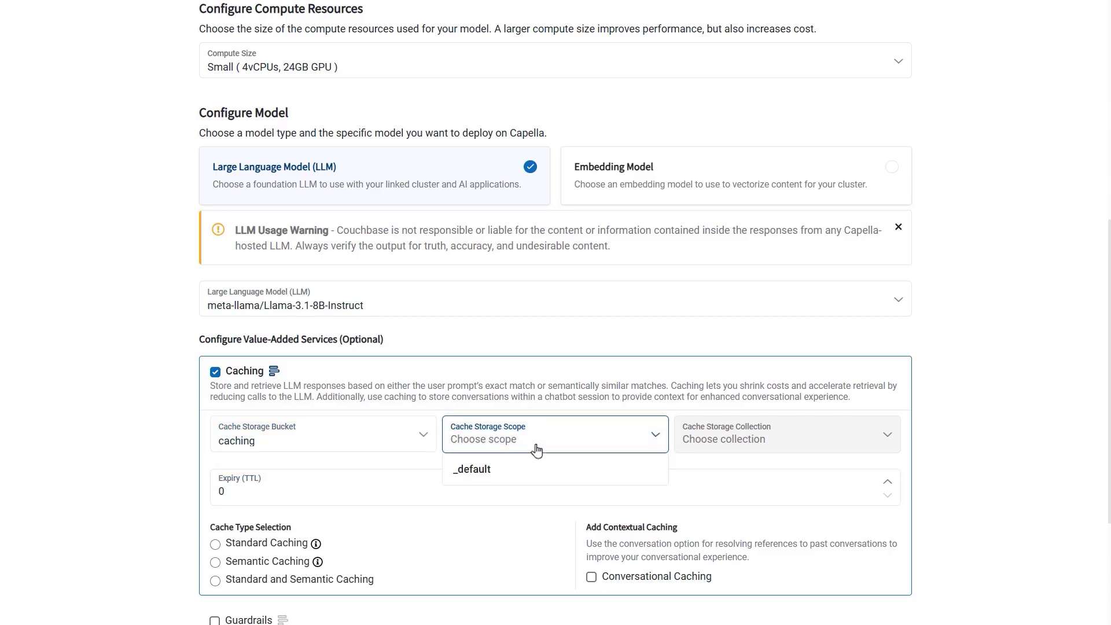
left_click(529, 473)
left_click(710, 440)
left_click(710, 469)
left_click(543, 477)
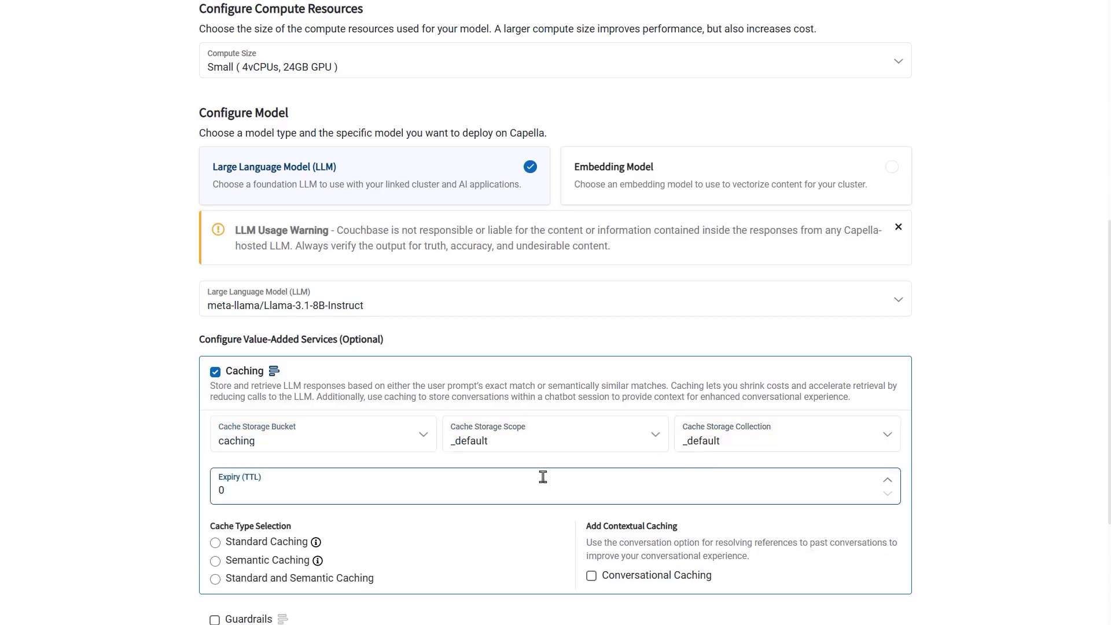
key("BackSpace")
type("1000")
scroll(252, 493, "down", 1)
scroll(252, 494, "down", 2)
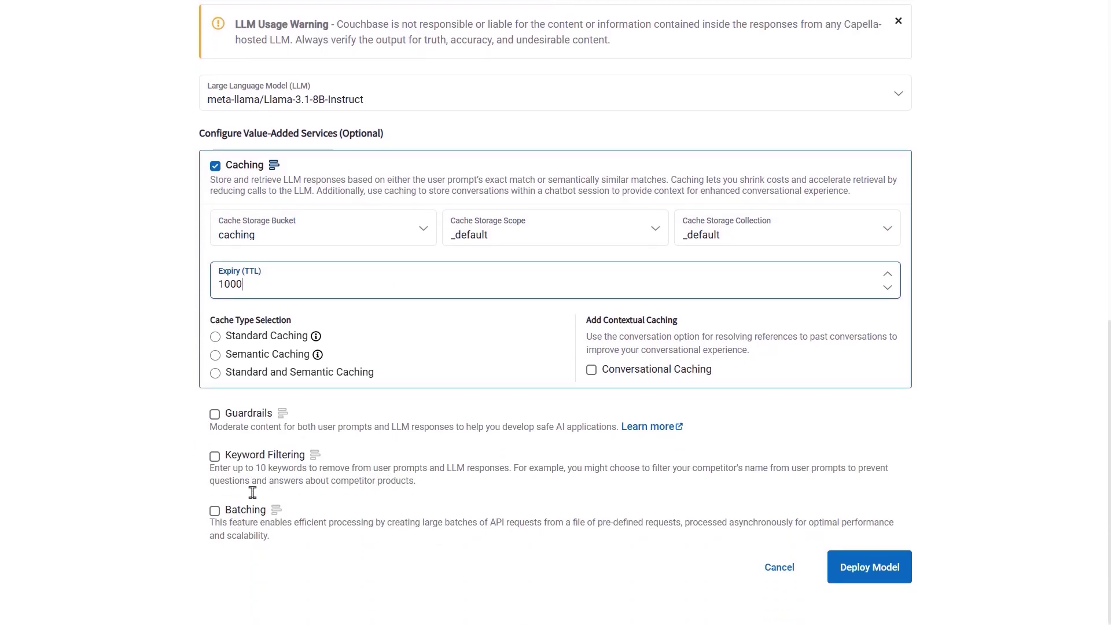
Step: Use standard and semantic caching, semantic default, e5-mistral-7b-instruct embeddings, threshold 0.8
left_click(215, 376)
left_click(512, 376)
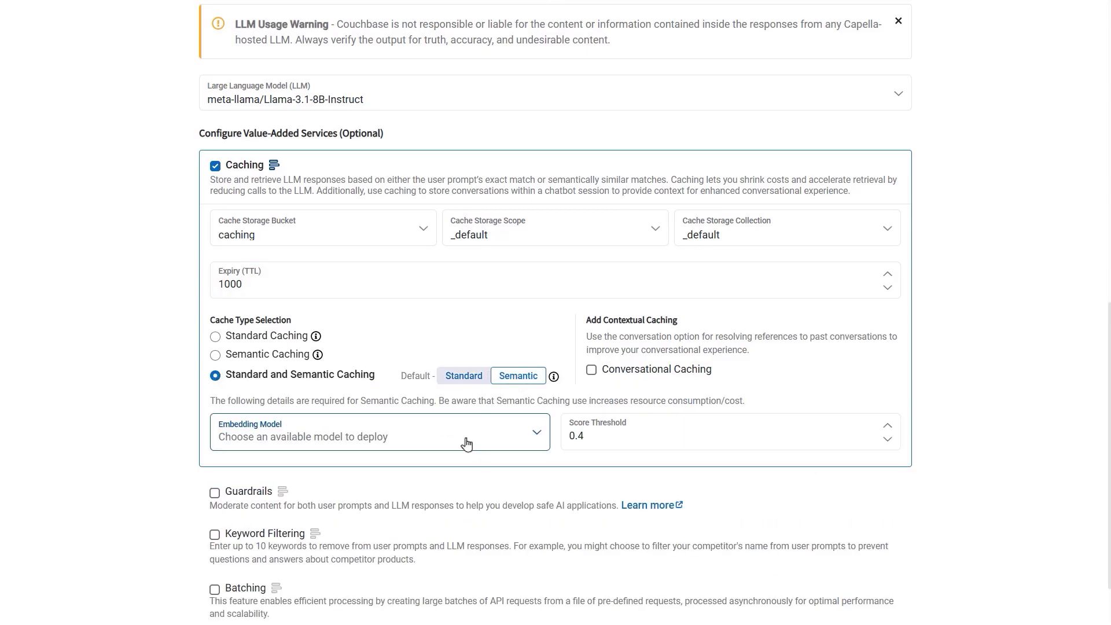
left_click(462, 444)
left_click(434, 469)
left_click(591, 434)
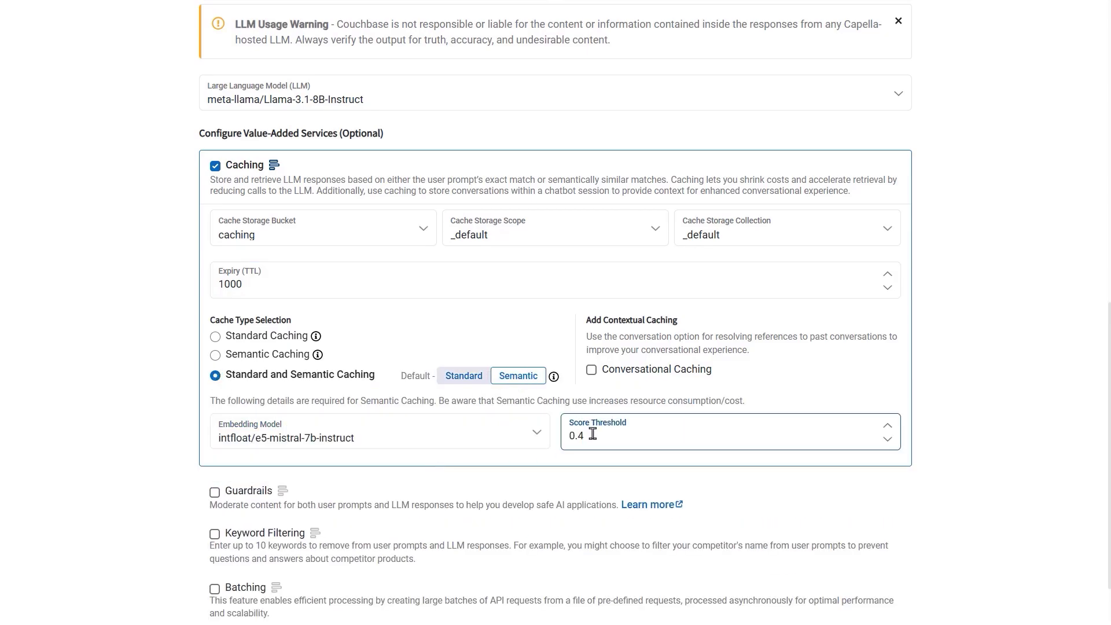
key("BackSpace")
key("BackSpace")
scroll(591, 434, "down", 2)
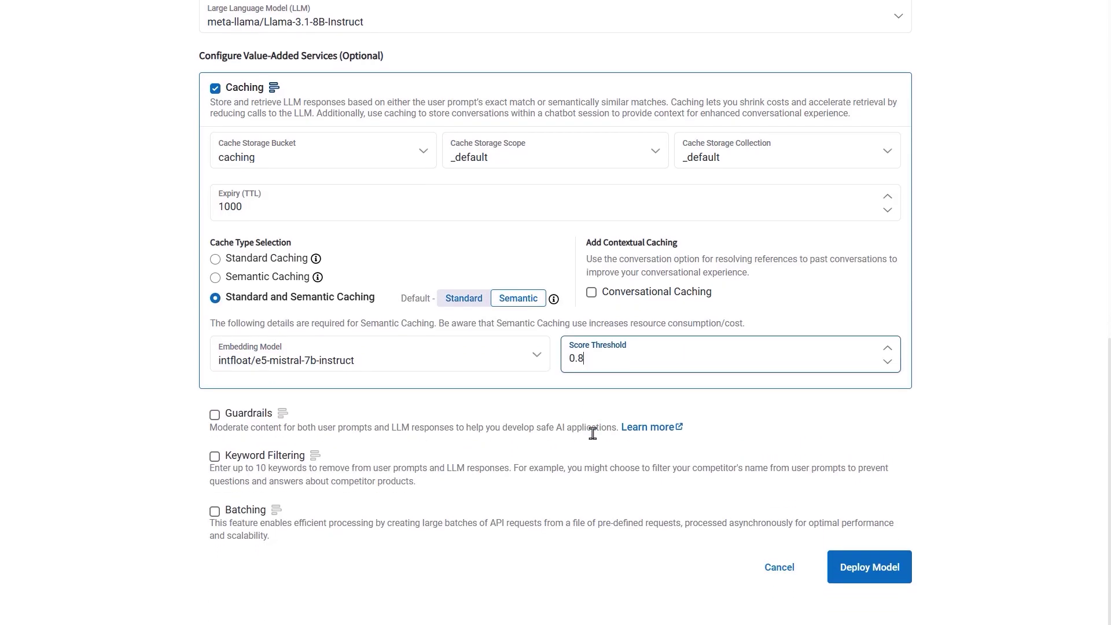
Step: Enable guardrails with the pasted S1–S10 categories and turn on keyword filtering
left_click(216, 416)
scroll(216, 417, "down", 5)
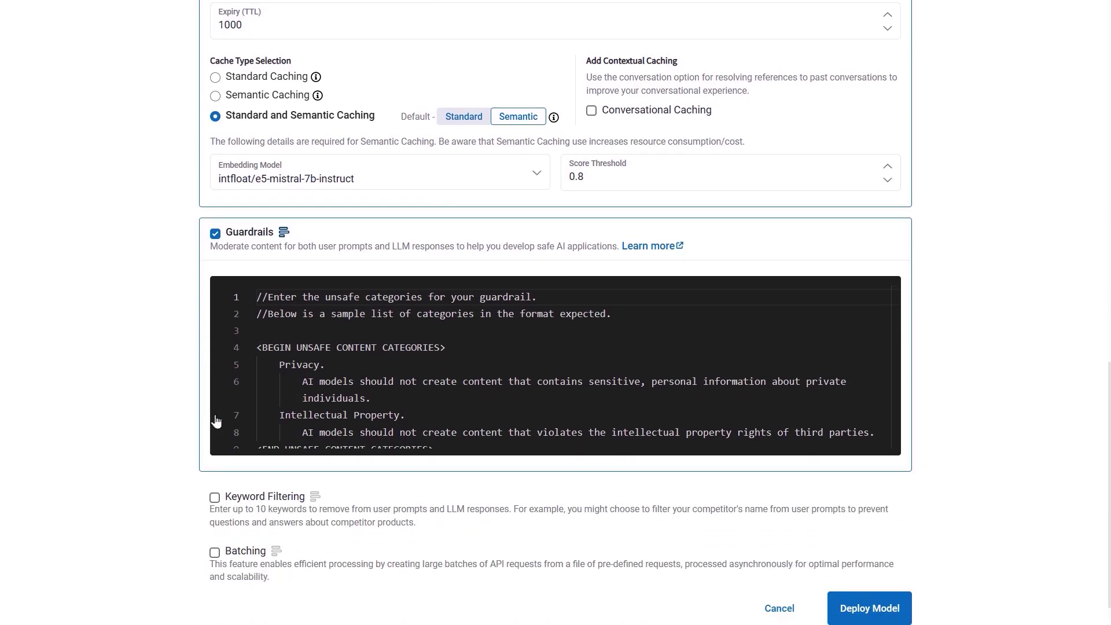
left_click(452, 317)
key("ctrl+a")
key("ctrl+v")
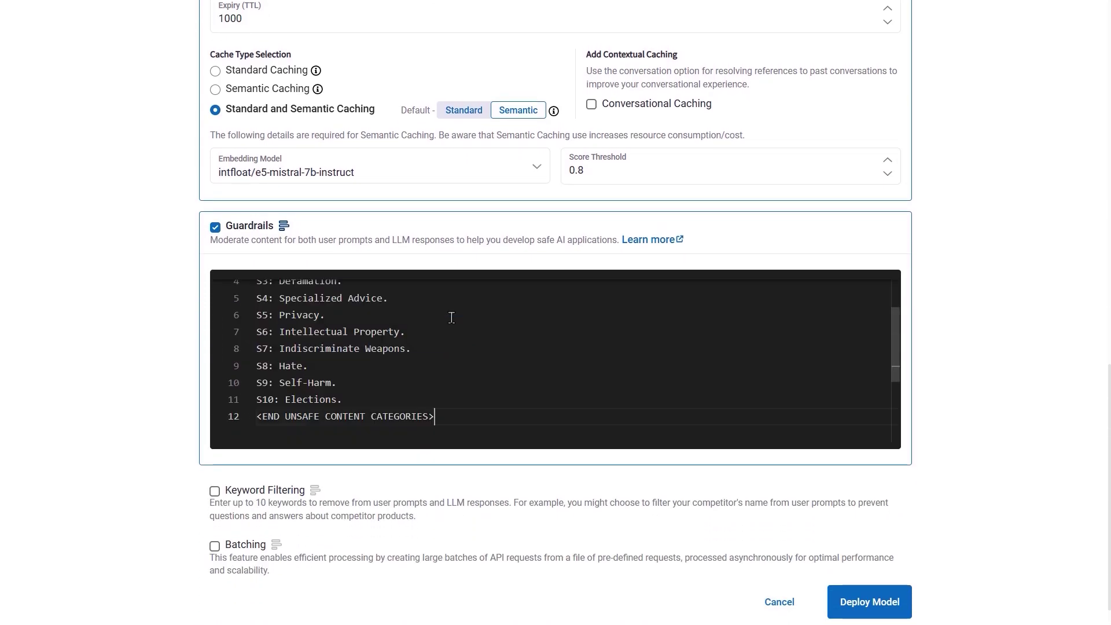
scroll(451, 318, "up", 2)
scroll(451, 318, "up", 1)
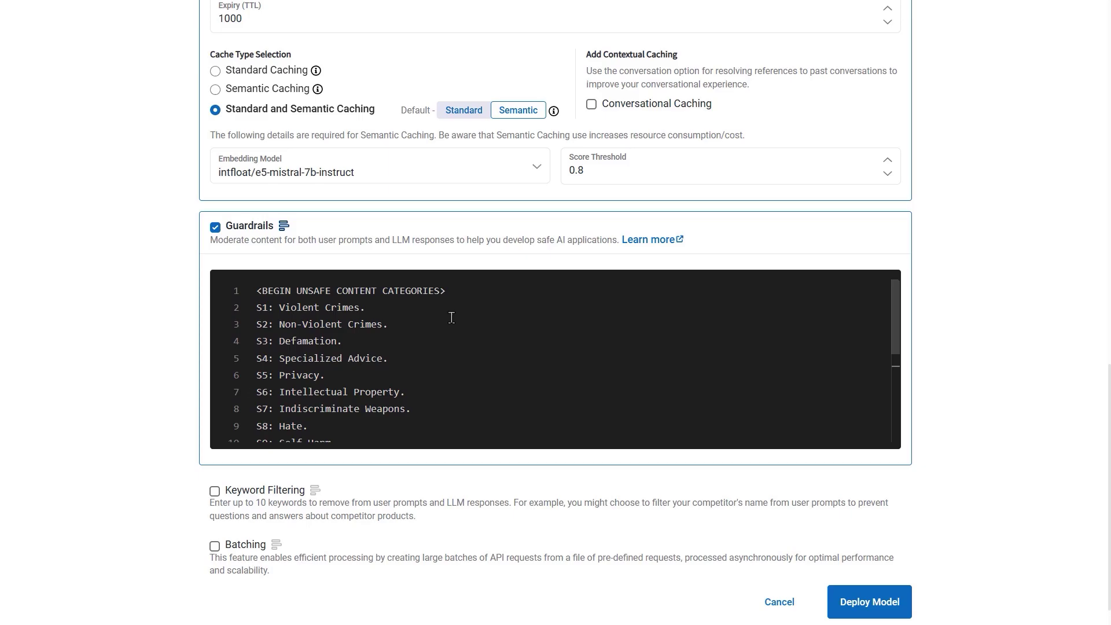
left_click(214, 491)
scroll(214, 490, "down", 3)
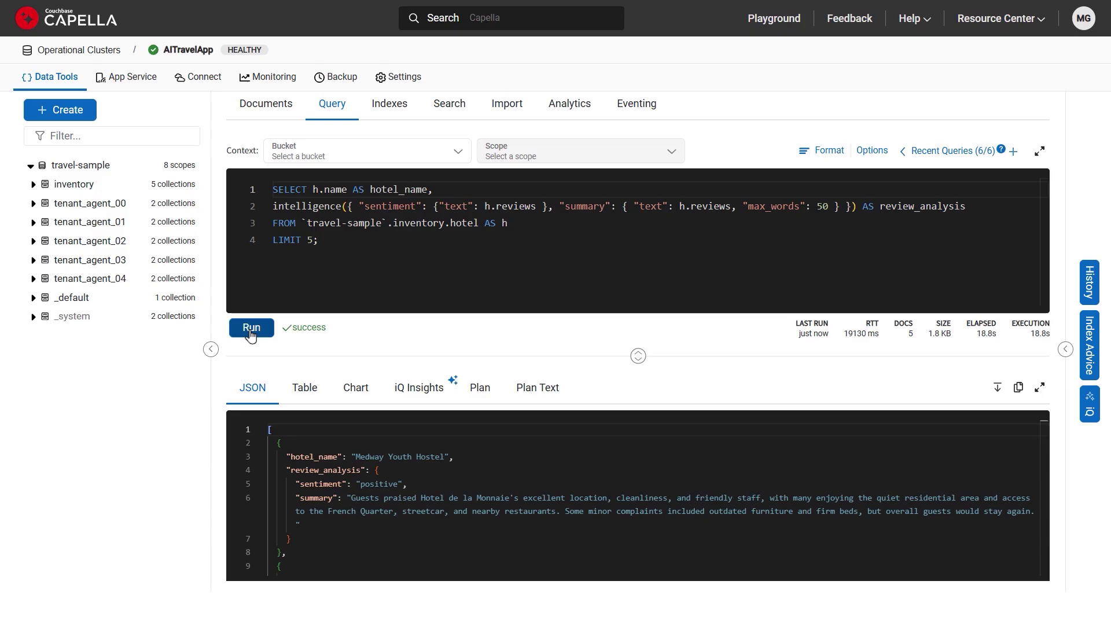
Step: Show the hotel review results as a table and load the earlier classification query from History
left_click(305, 388)
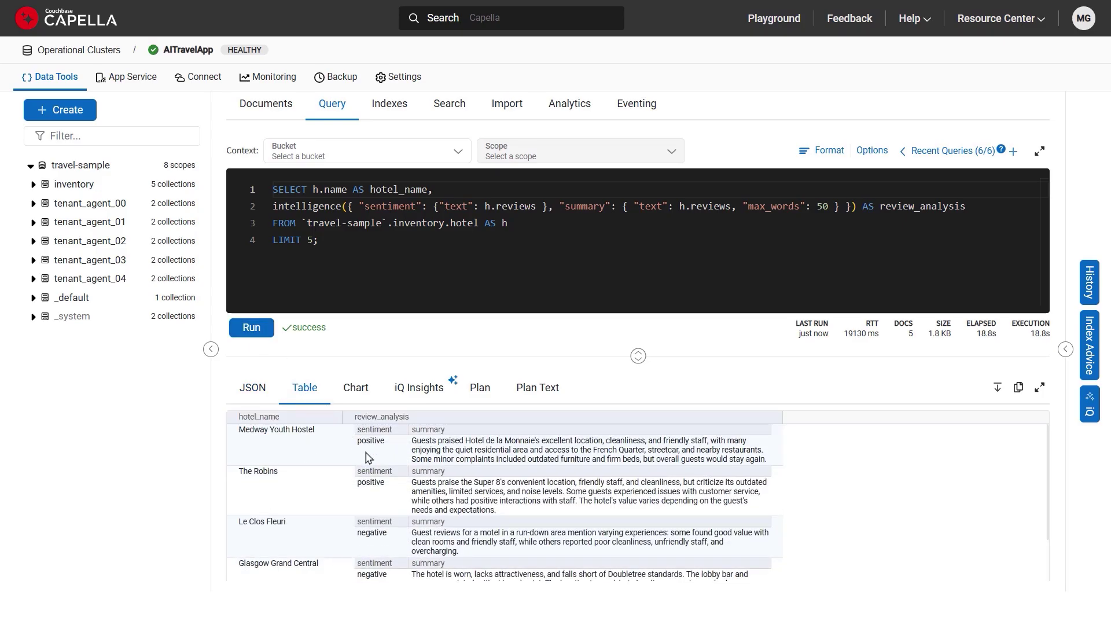
scroll(571, 518, "down", 2)
scroll(571, 518, "up", 2)
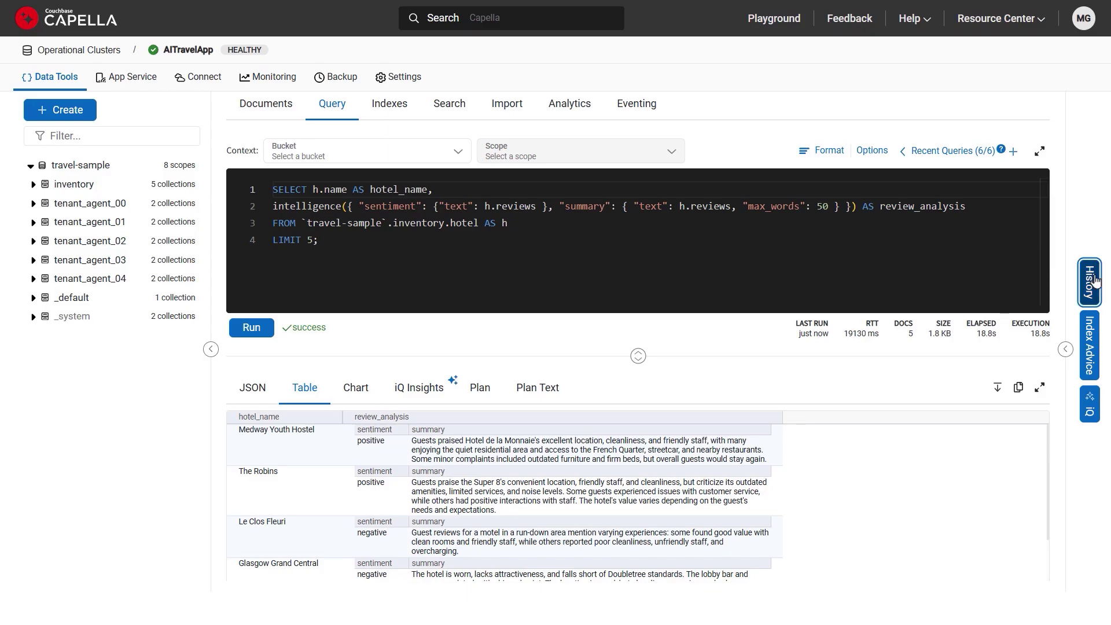
left_click(1088, 280)
left_click(944, 140)
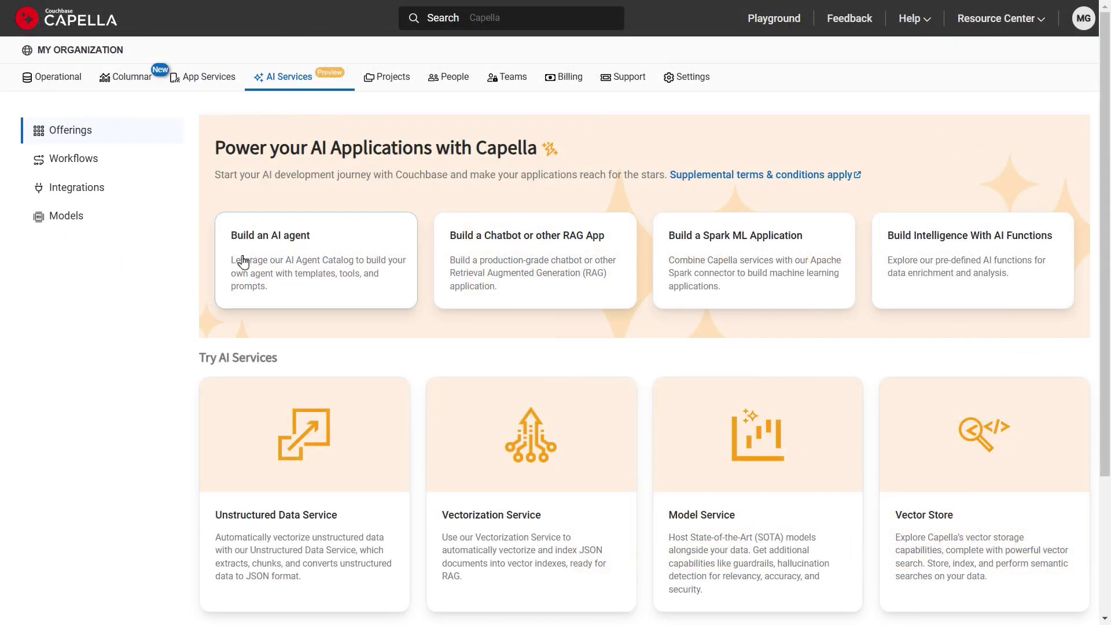
Step: Open the Build an AI agent guide and expand 'What does the Agent Catalog do?'
left_click(320, 258)
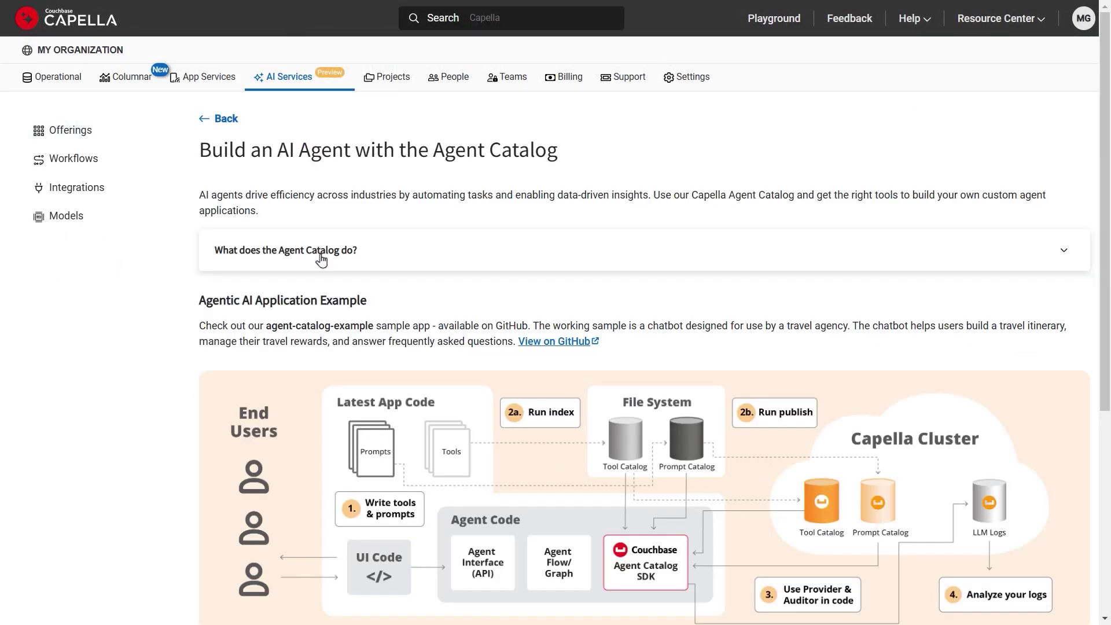
left_click(1065, 254)
left_click_drag(1106, 261, 1107, 426)
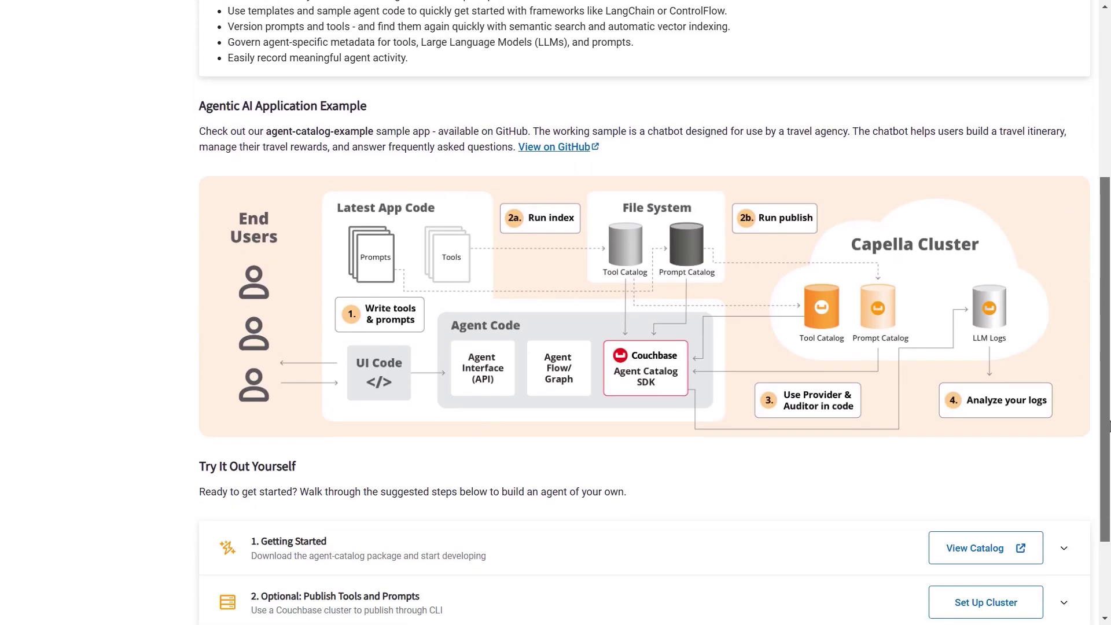
scroll(1095, 435, "down", 2)
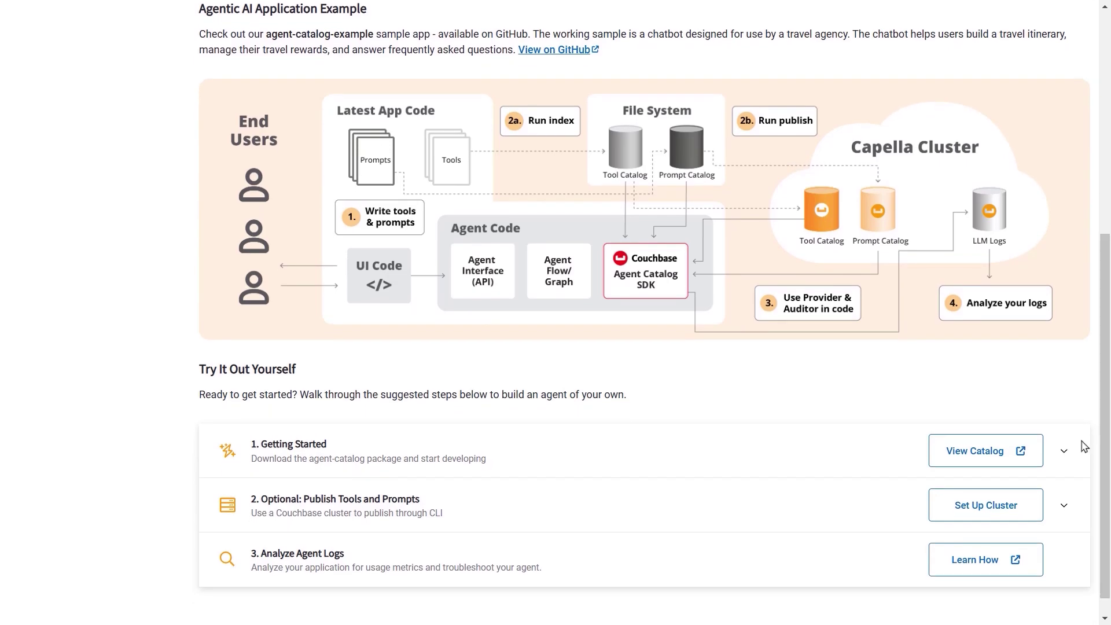
Step: Browse agent-catalog-example to recommendation_system/.agent-catalog and view prompt-catalog.json
left_click(973, 451)
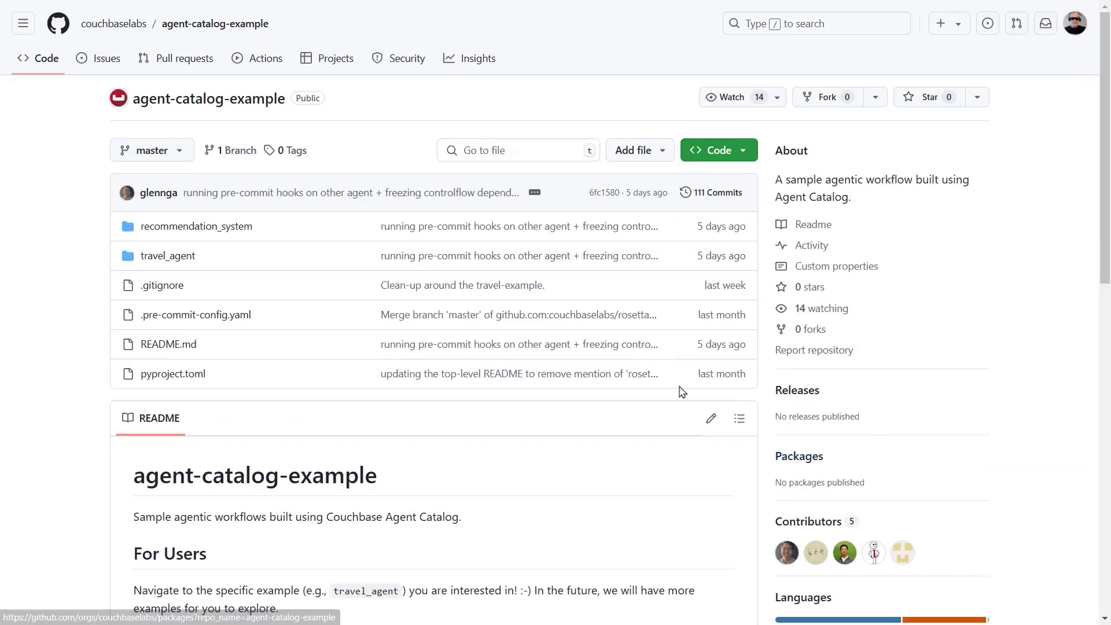
left_click(200, 228)
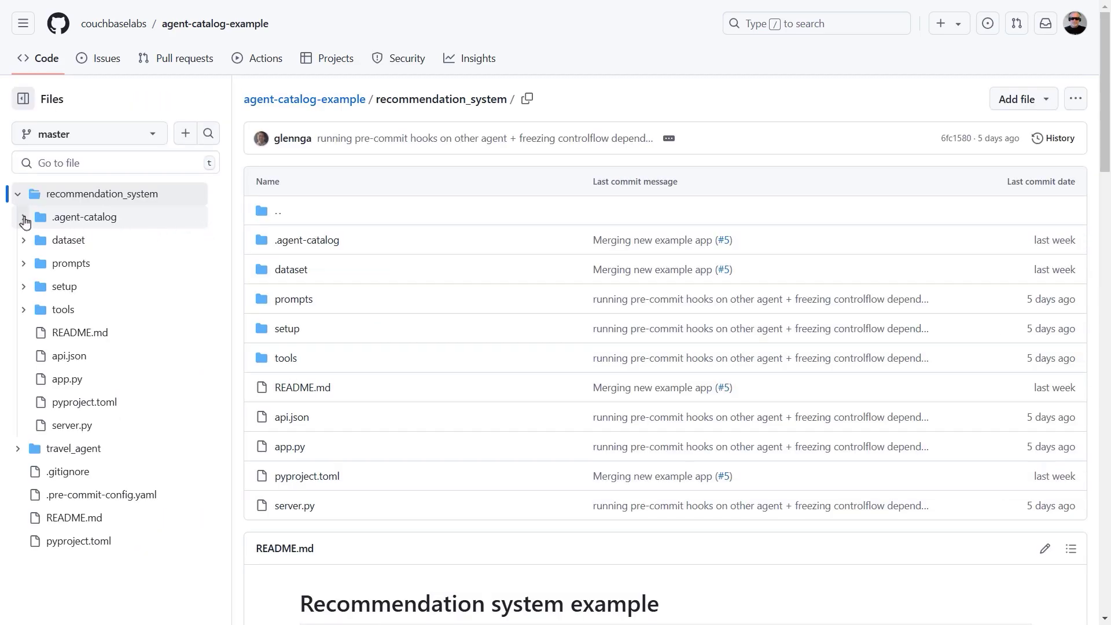
left_click(23, 217)
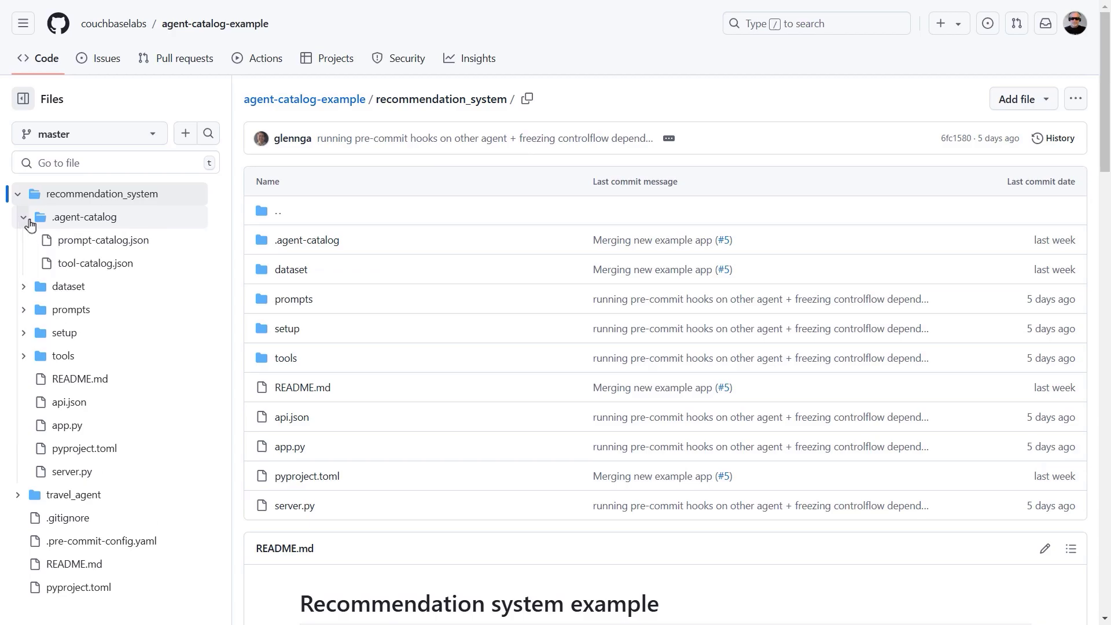
left_click(108, 244)
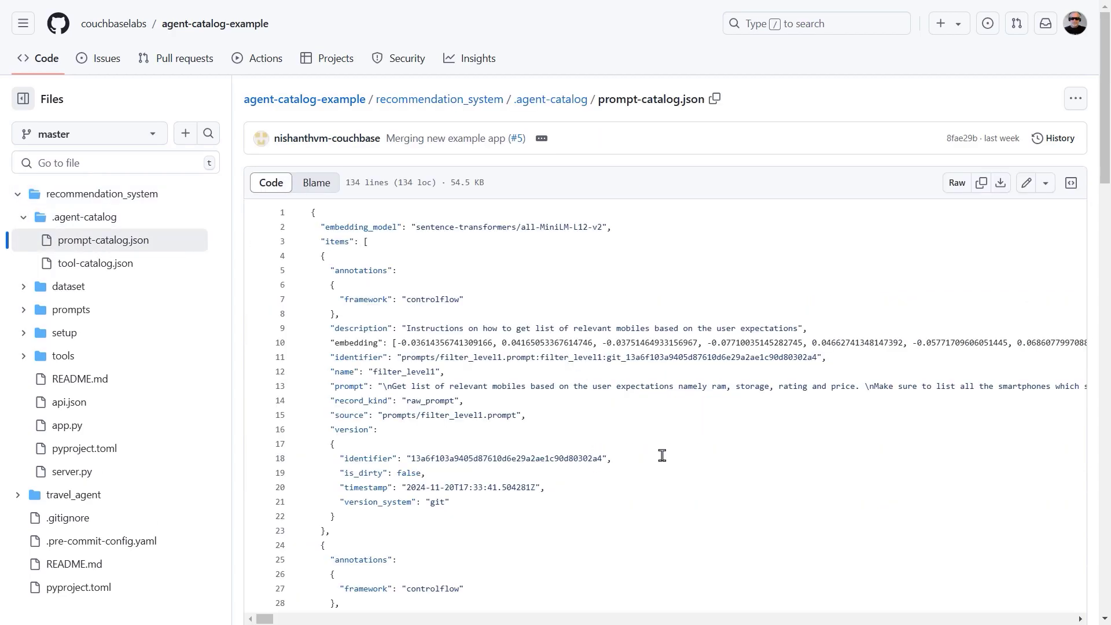
scroll(662, 454, "down", 2)
scroll(662, 454, "down", 1)
scroll(662, 452, "down", 1)
scroll(660, 454, "down", 2)
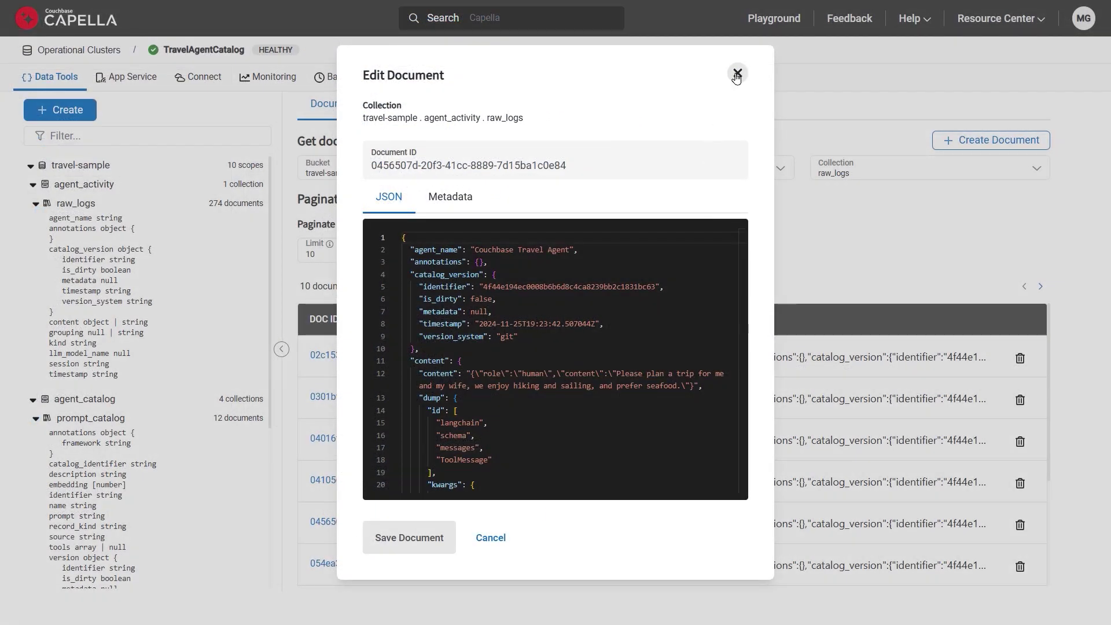
Step: Switch the Documents view to the agent_catalog scope and open the answer_questions prompt document
left_click(737, 75)
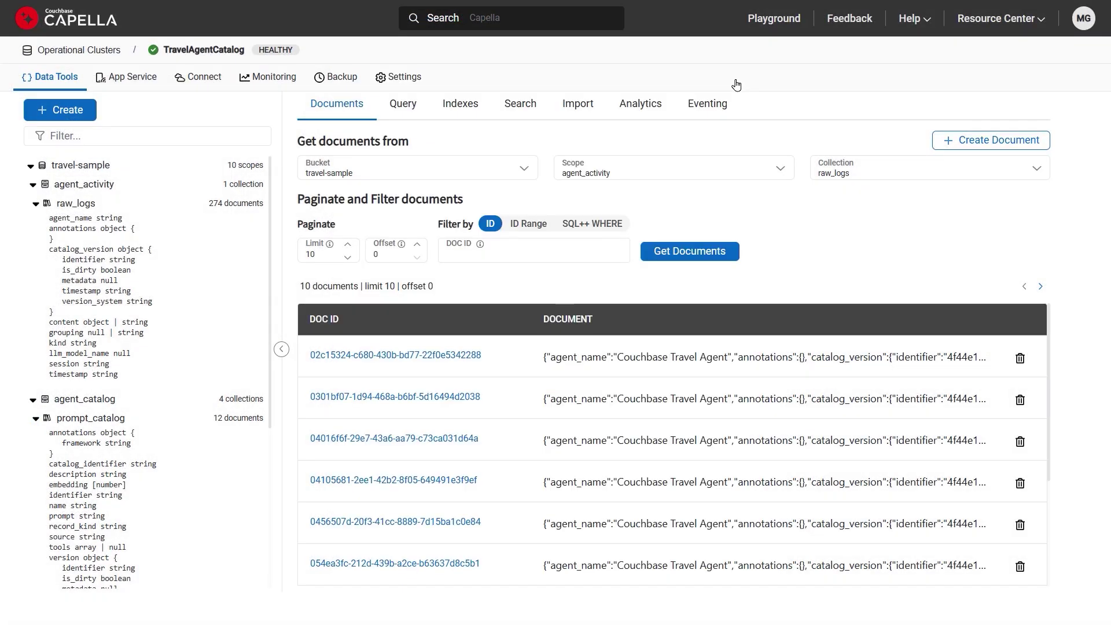
left_click(764, 157)
left_click(753, 218)
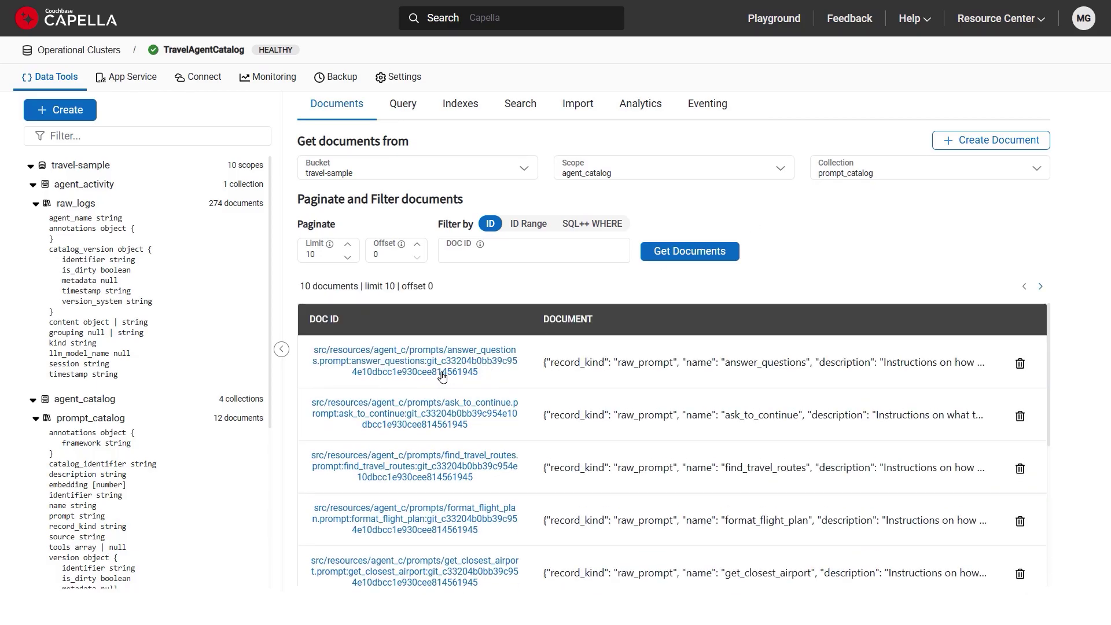
left_click(442, 376)
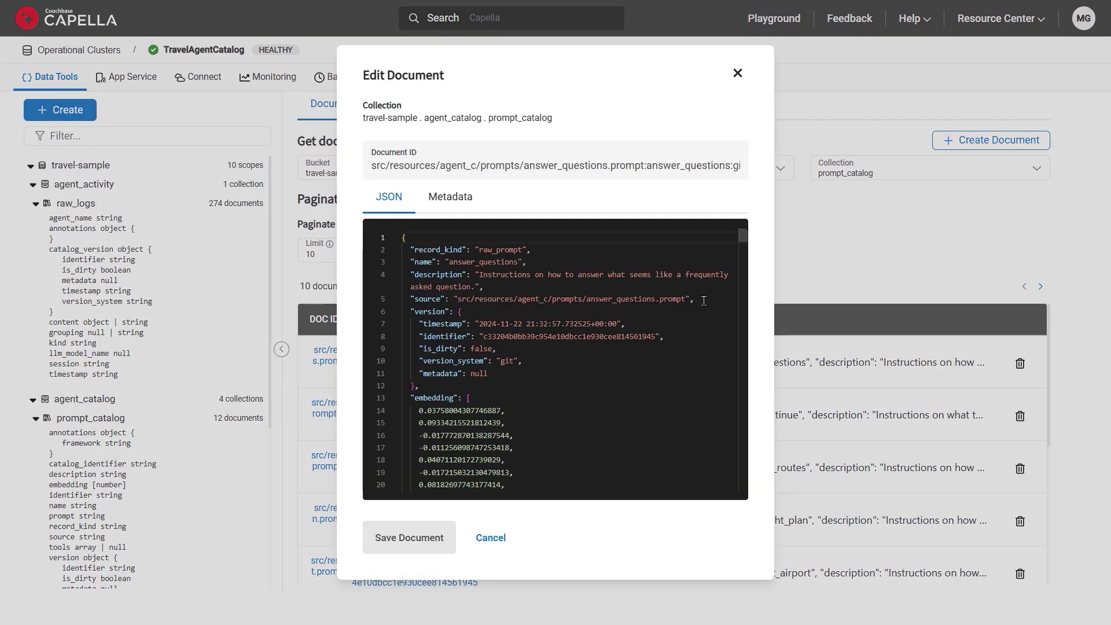